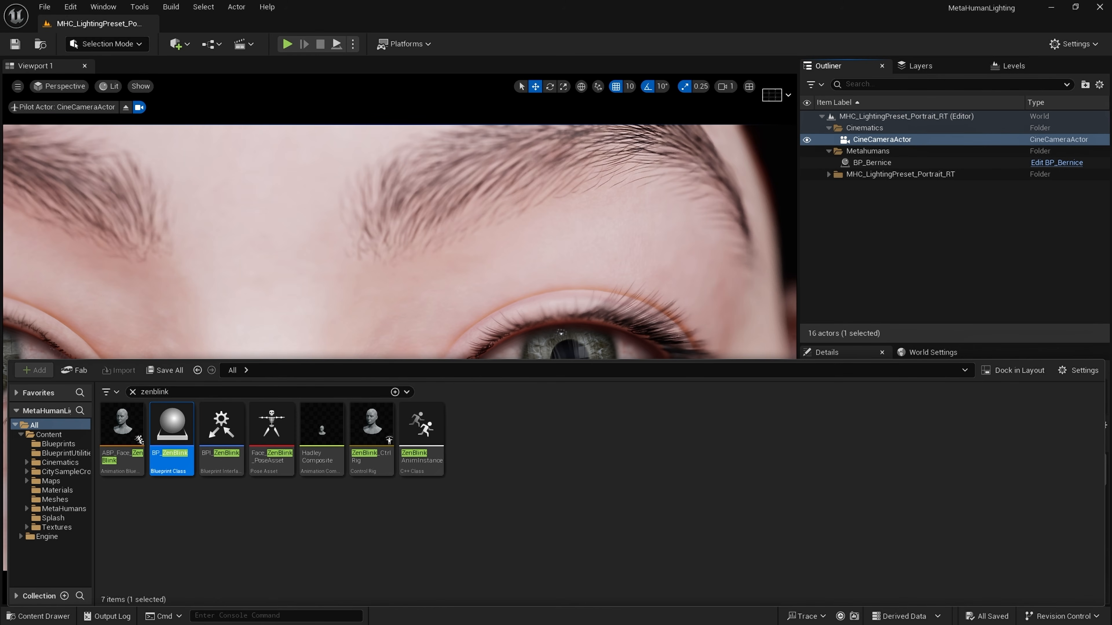
Step: Place the BP_ZenBlink blueprint in the level and reset its location to the default
{"action": "left_click_drag", "start_coordinate": [172, 433], "coordinate": [380, 328]}
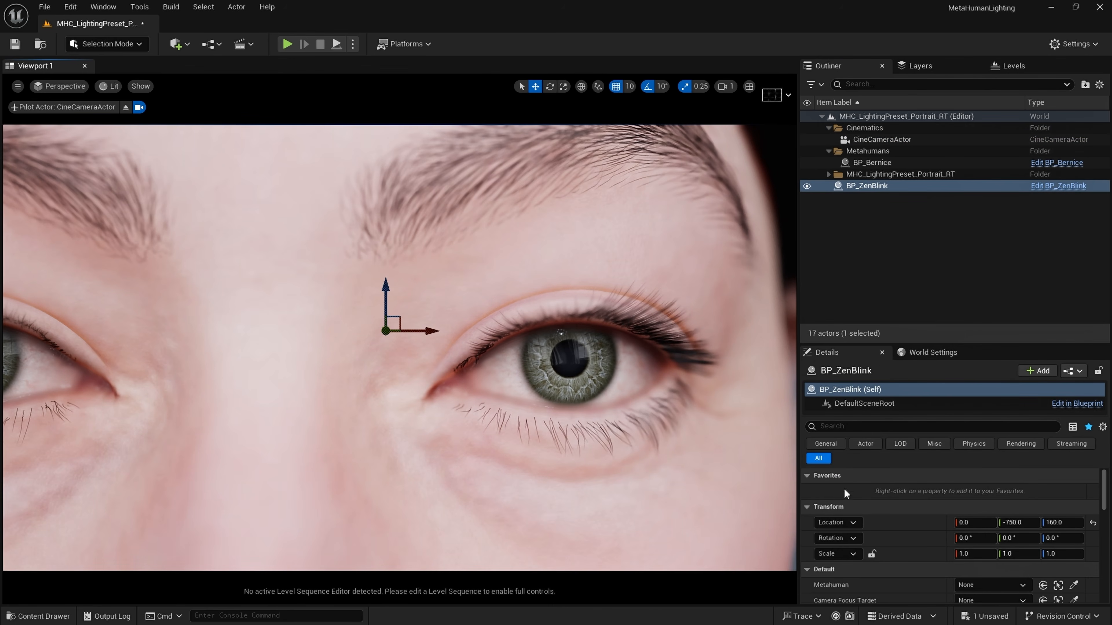
{"action": "left_click", "coordinate": [1093, 523]}
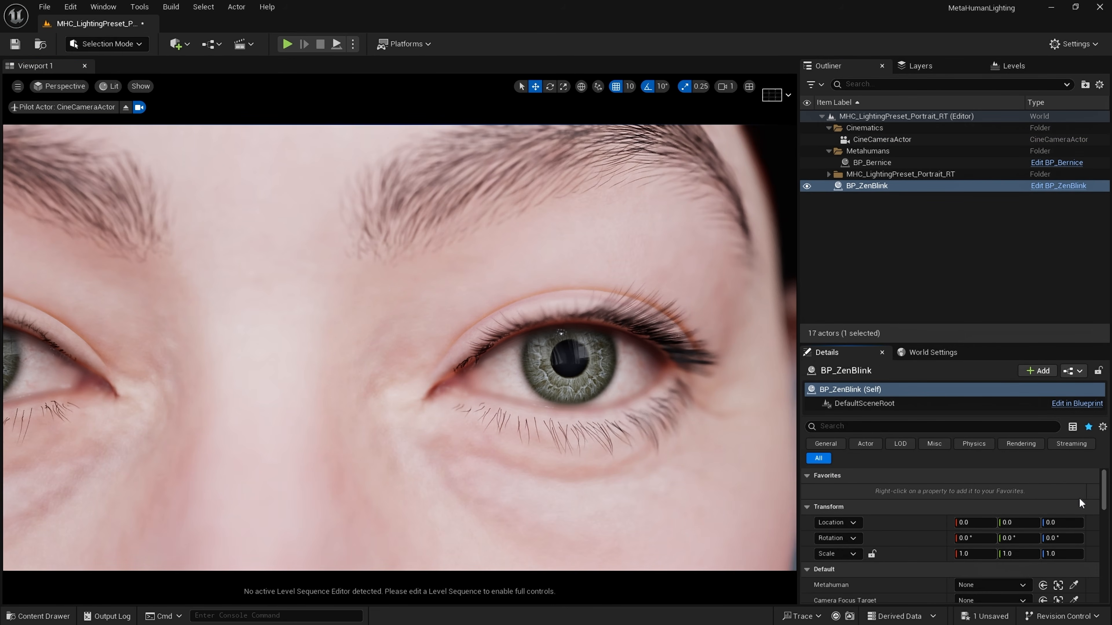
Step: Search the placeable actors for "zenblink"
{"action": "left_click", "coordinate": [176, 44]}
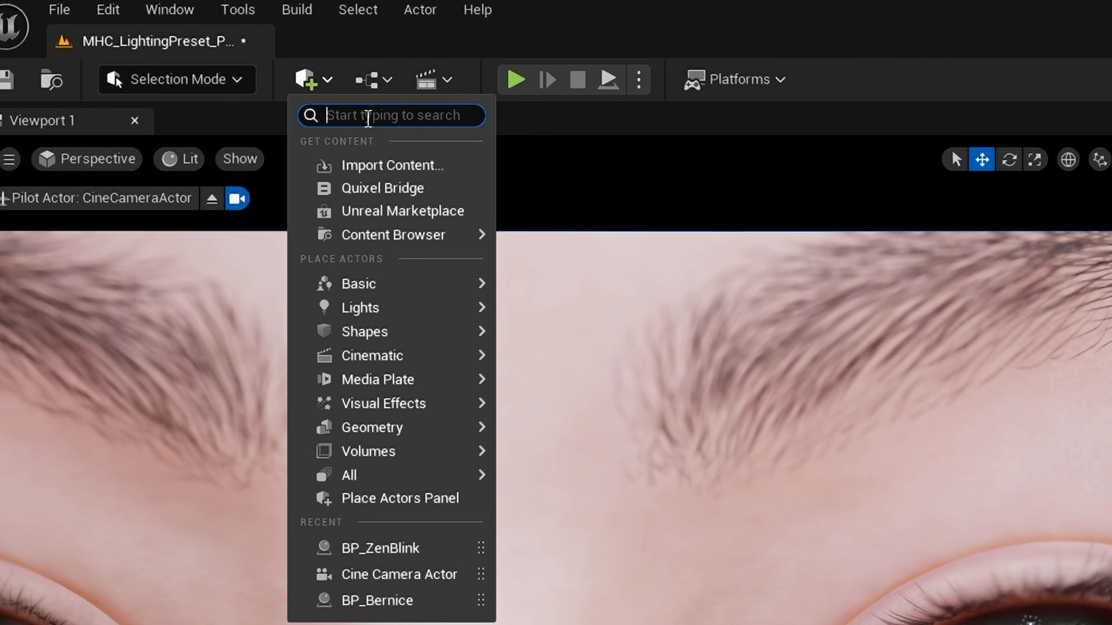
{"action": "type", "text": "zenblin"}
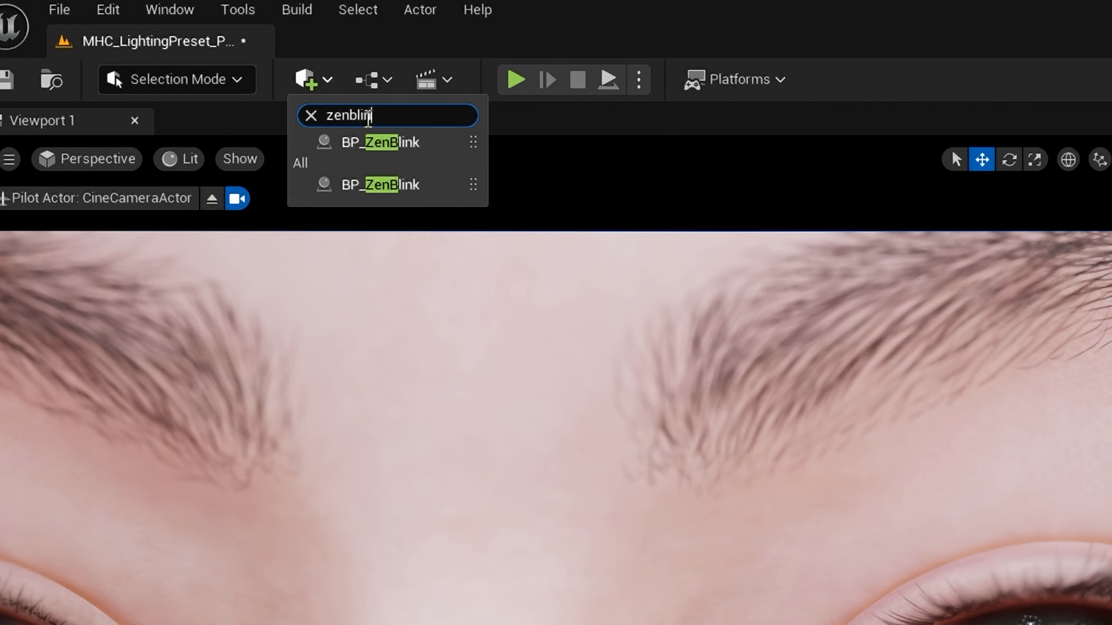
{"action": "type", "text": "k"}
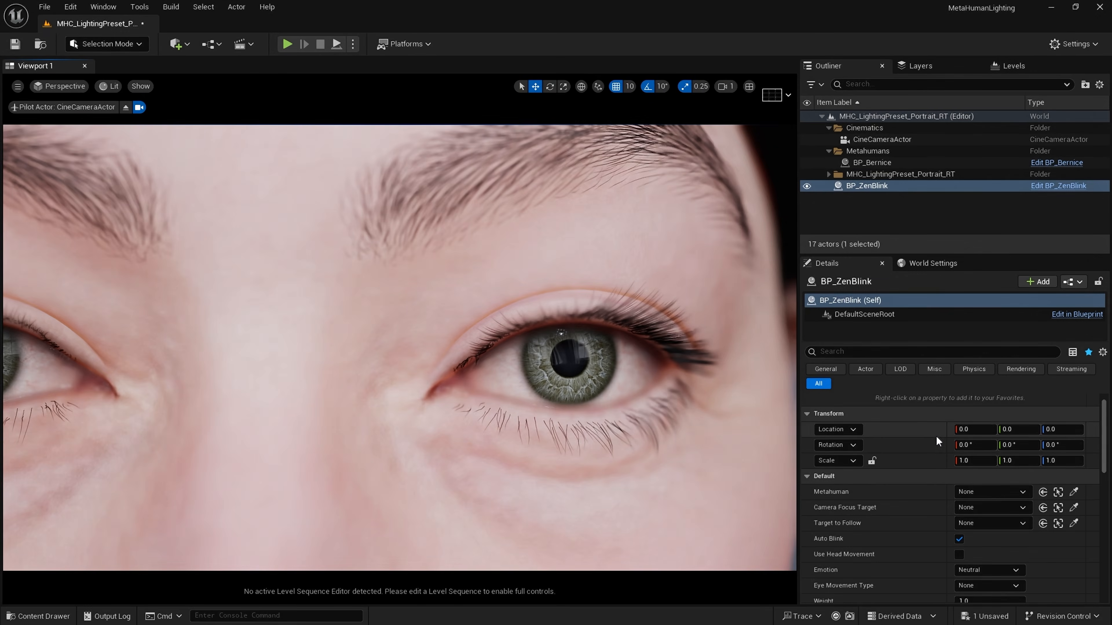
Step: Set the Metahuman property of BP_ZenBlink to BP_Bernice
{"action": "scroll", "coordinate": [937, 440], "scroll_direction": "down", "scroll_amount": 2}
{"action": "scroll", "coordinate": [936, 435], "scroll_direction": "down", "scroll_amount": 1}
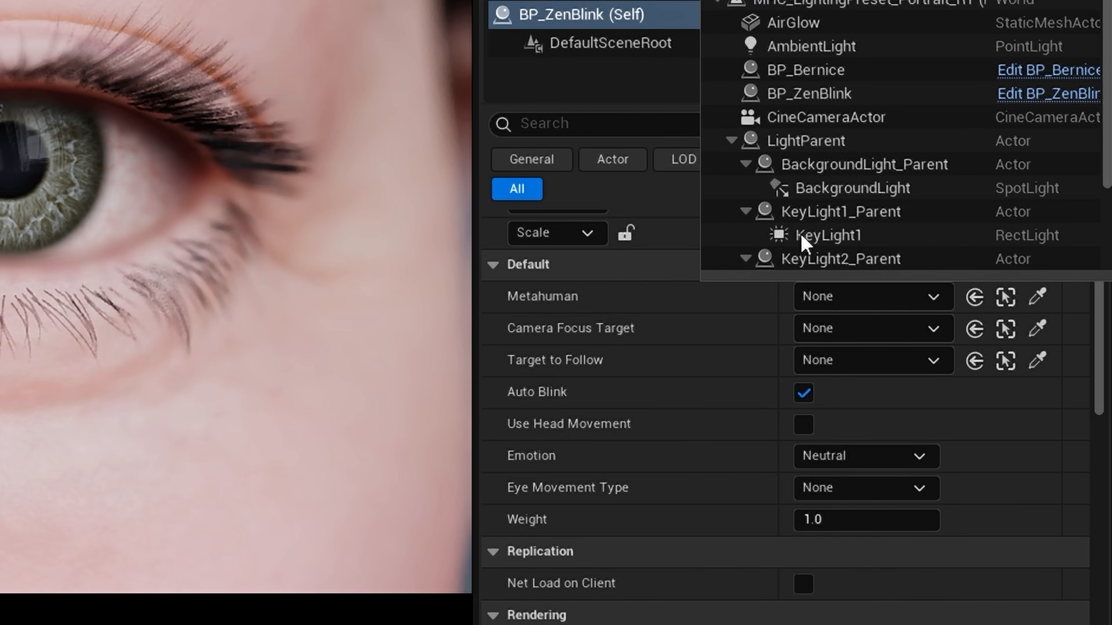
{"action": "left_click_drag", "start_coordinate": [790, 72], "coordinate": [832, 296]}
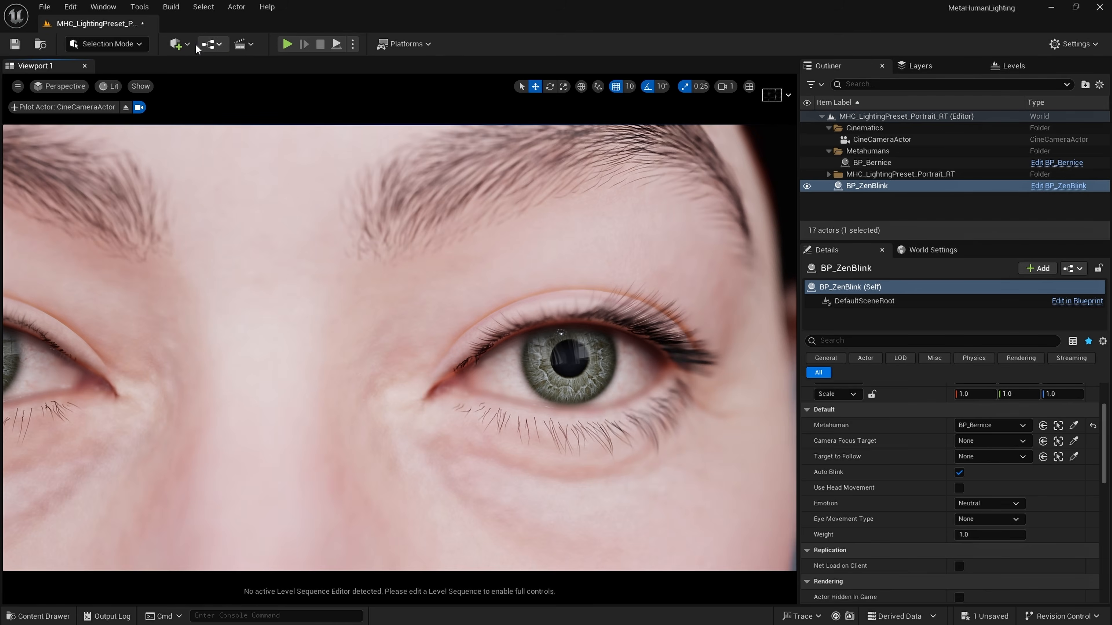
Step: Add an empty Actor to the level and rename it FocusForCamera
{"action": "left_click", "coordinate": [180, 43]}
{"action": "mouse_move", "coordinate": [380, 283]}
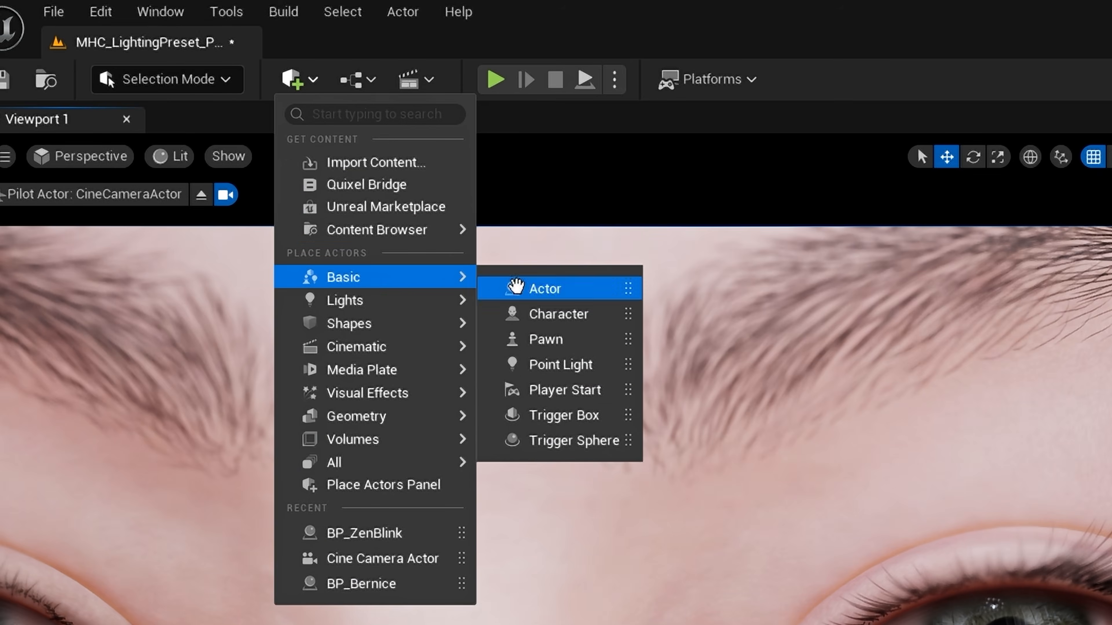
{"action": "left_click", "coordinate": [524, 288]}
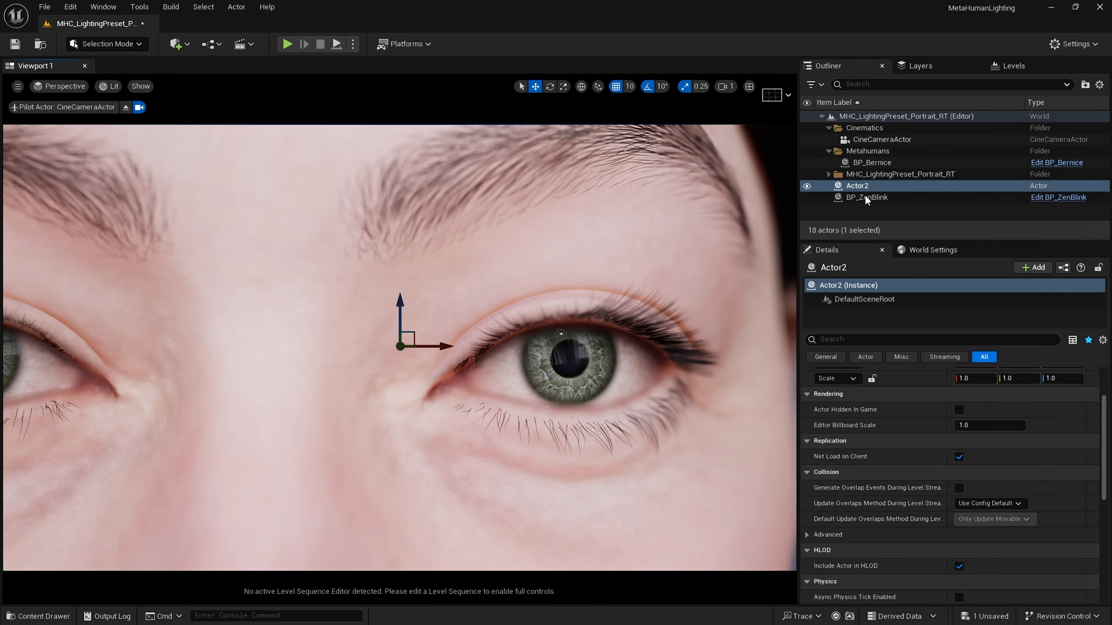
{"action": "left_click", "coordinate": [861, 186]}
{"action": "type", "text": "Focus"}
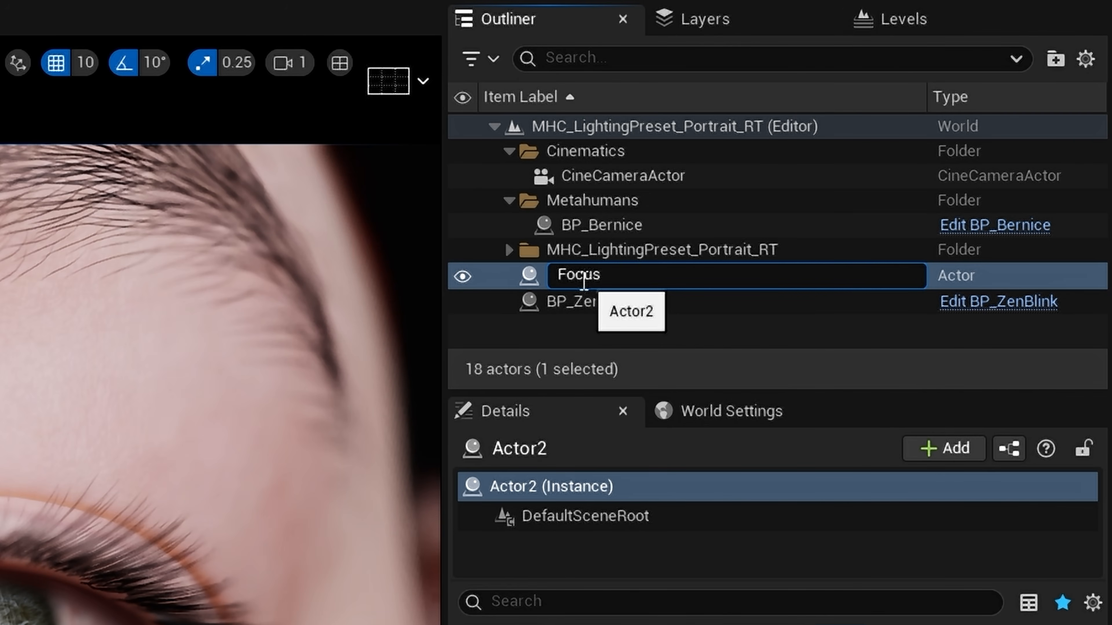
{"action": "key", "text": "Left"}
{"action": "key", "text": "Left"}
{"action": "key", "text": "Left"}
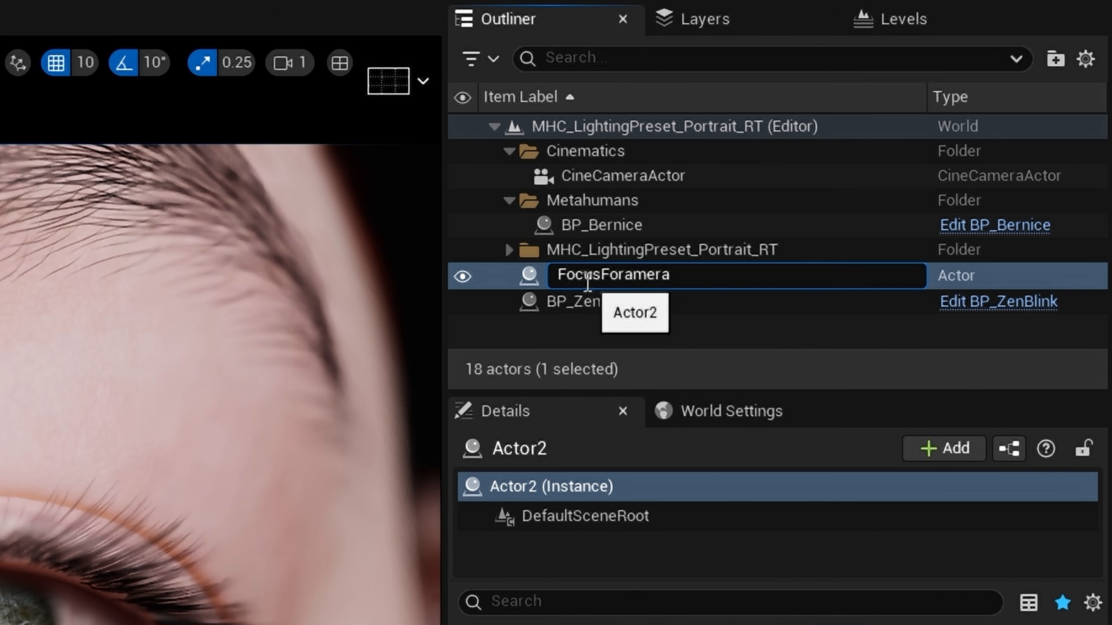
{"action": "type", "text": "C"}
{"action": "key", "text": "Return"}
Step: Attach FocusForCamera under BP_ZenBlink and assign it as that blueprint's Camera Focus Target
{"action": "left_click_drag", "start_coordinate": [613, 275], "coordinate": [622, 300]}
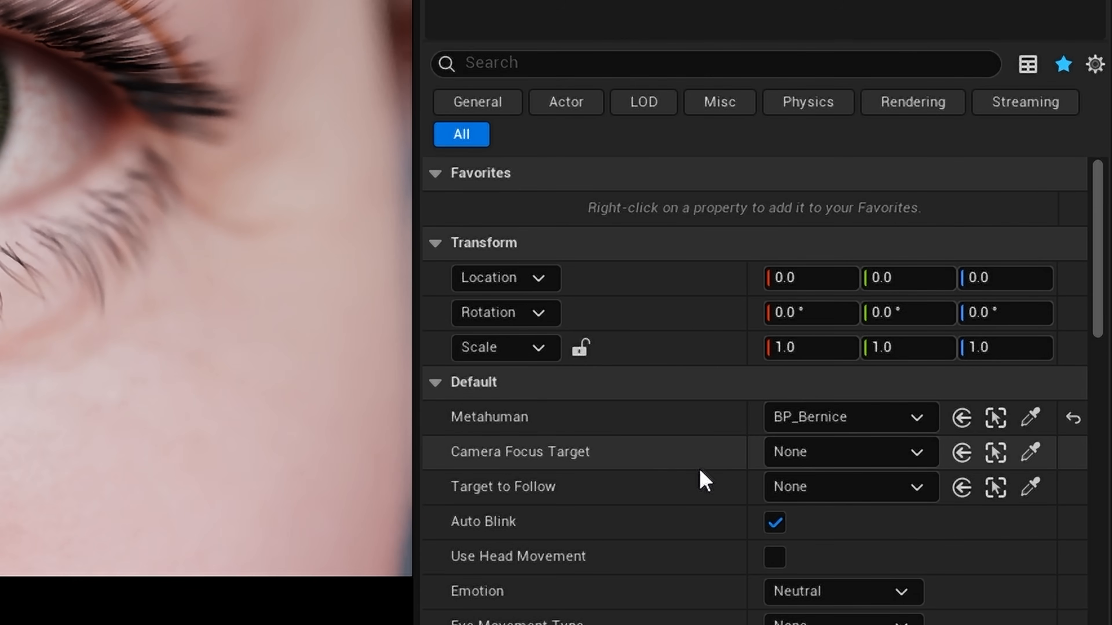
{"action": "left_click", "coordinate": [821, 459]}
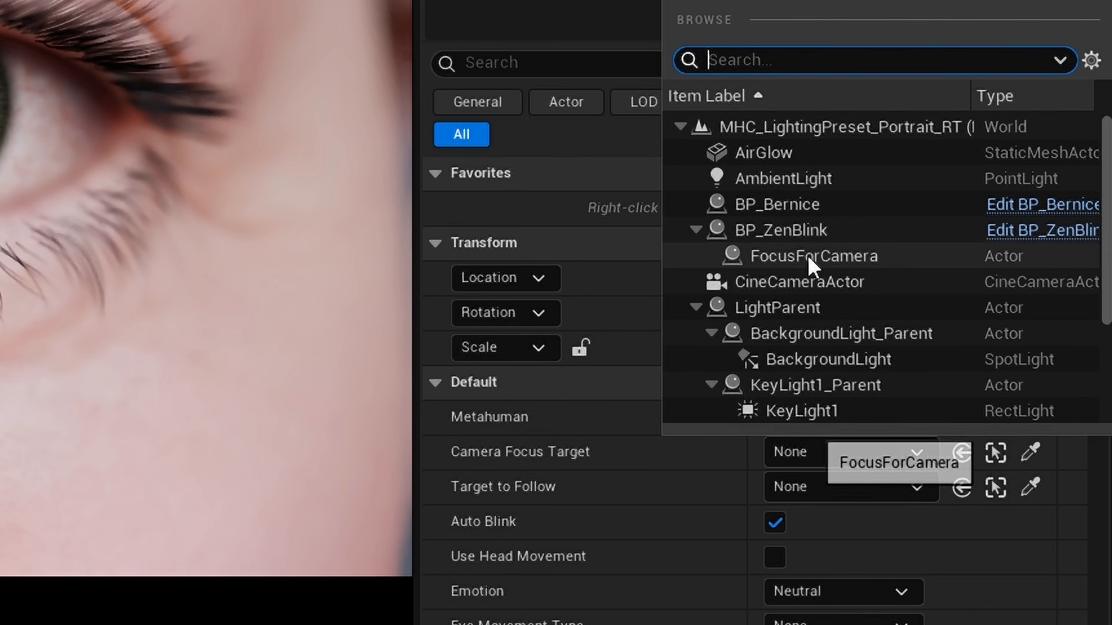
{"action": "left_click", "coordinate": [817, 258]}
{"action": "scroll", "coordinate": [710, 518], "scroll_direction": "down", "scroll_amount": 2}
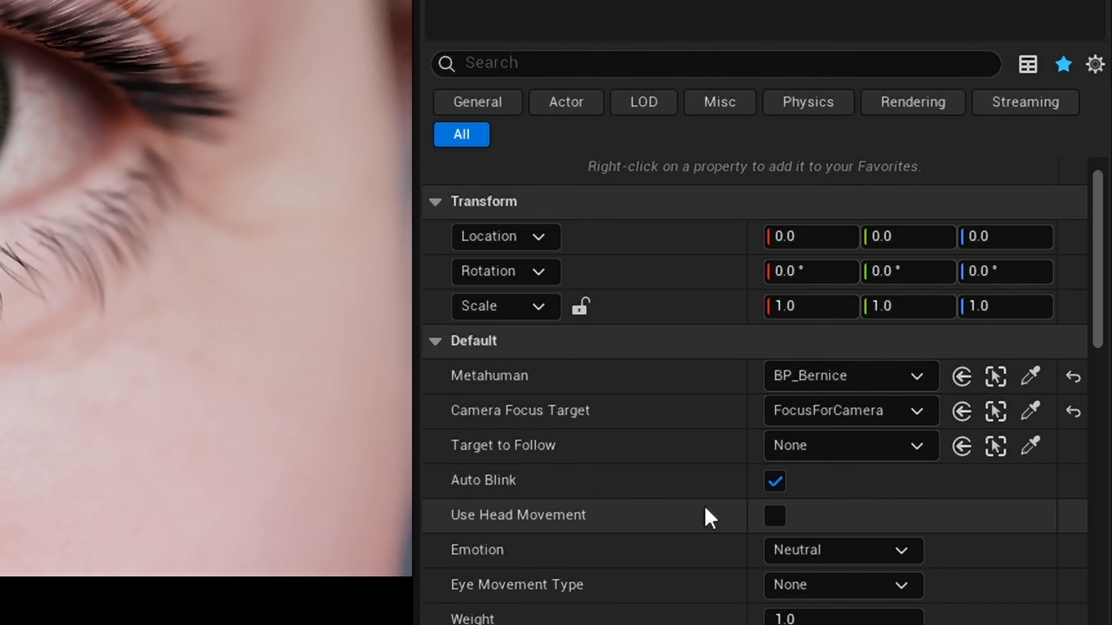
{"action": "scroll", "coordinate": [710, 518], "scroll_direction": "down", "scroll_amount": 2}
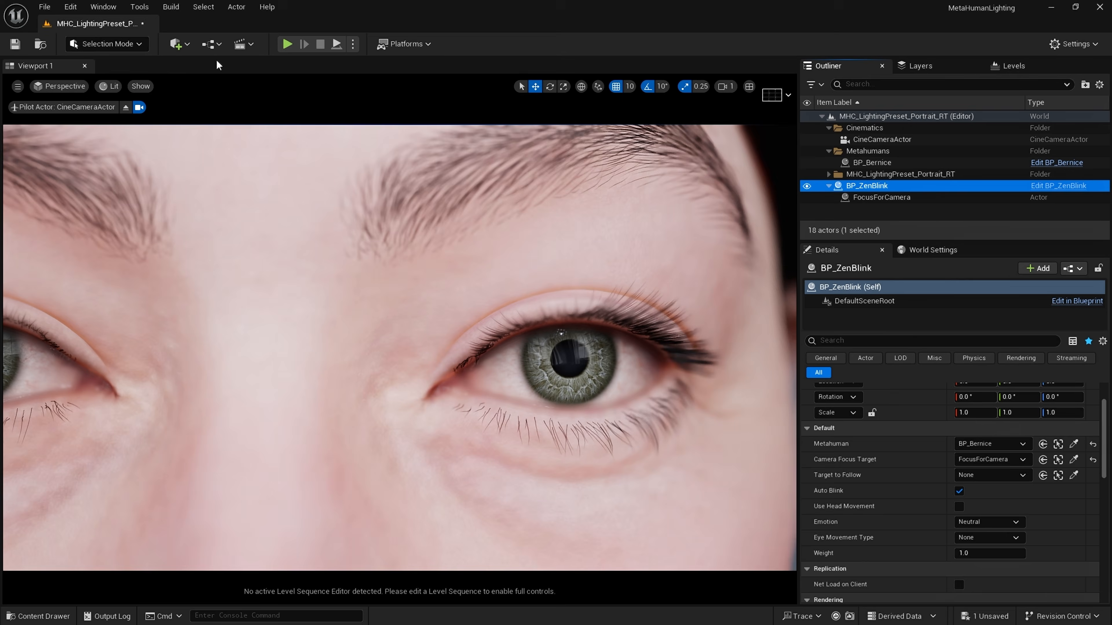
Step: Add another empty Actor to the level and rename it FollowMe
{"action": "left_click", "coordinate": [176, 44]}
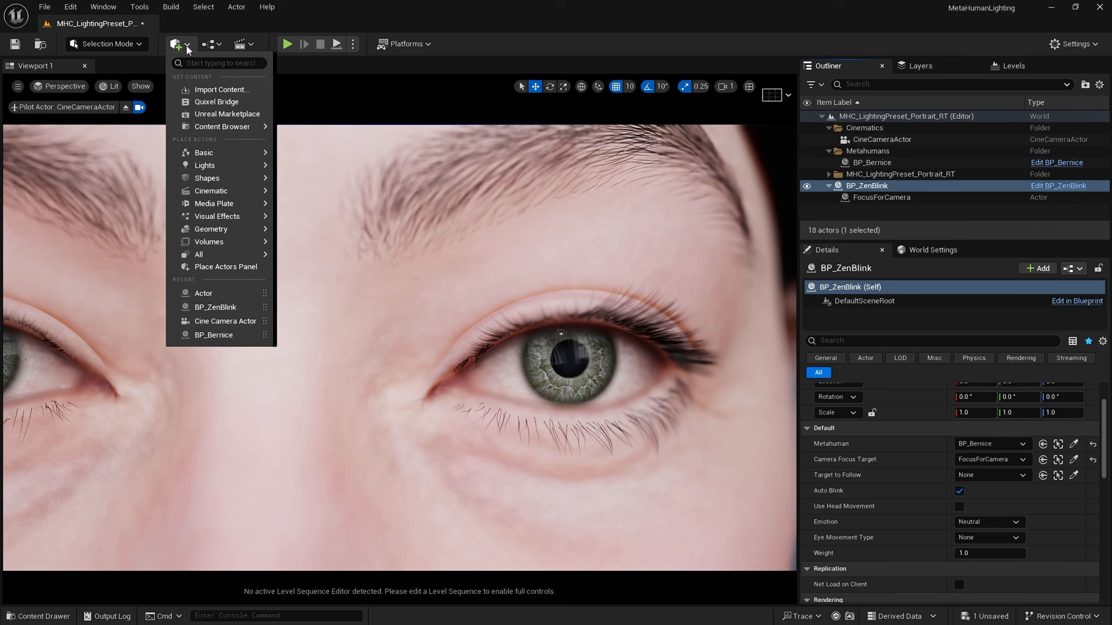
{"action": "mouse_move", "coordinate": [229, 157]}
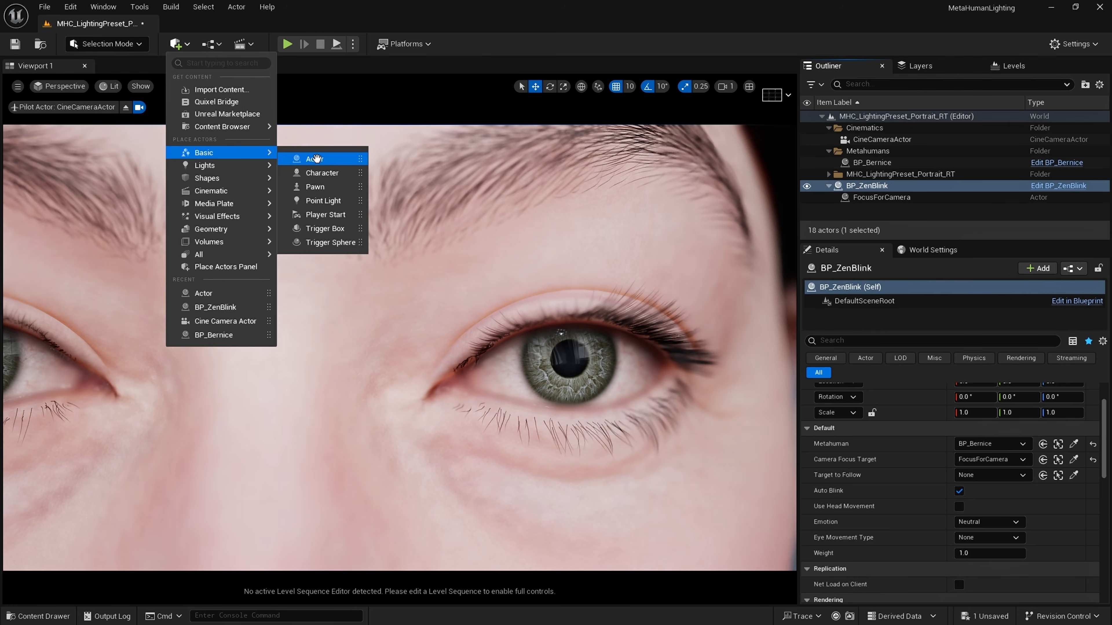
{"action": "left_click", "coordinate": [316, 159]}
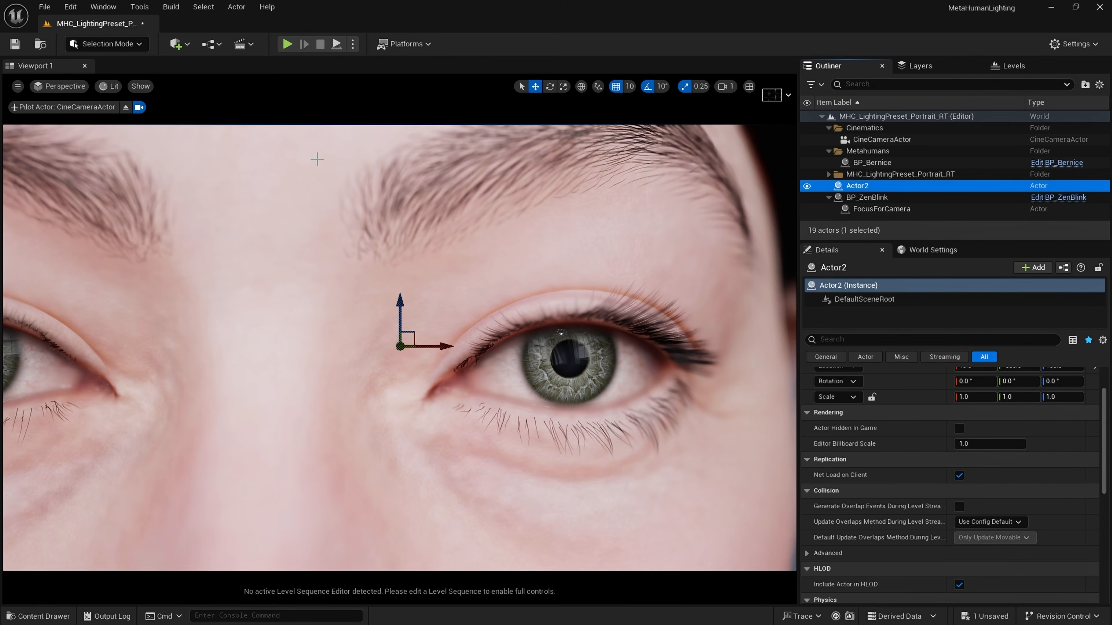
{"action": "left_click", "coordinate": [863, 186]}
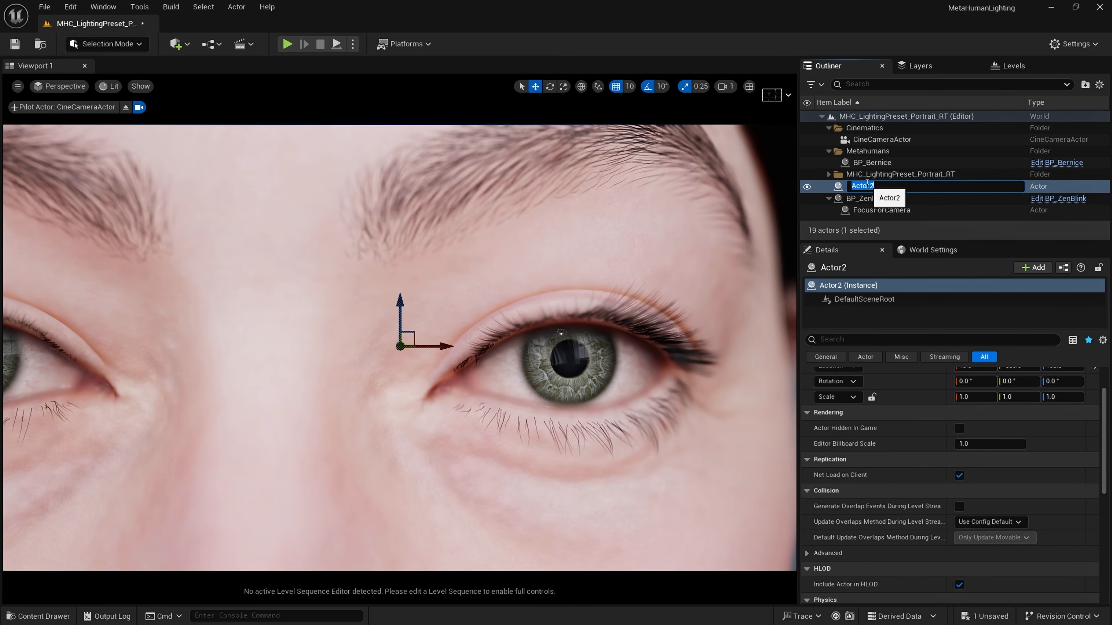
{"action": "type", "text": "Follo"}
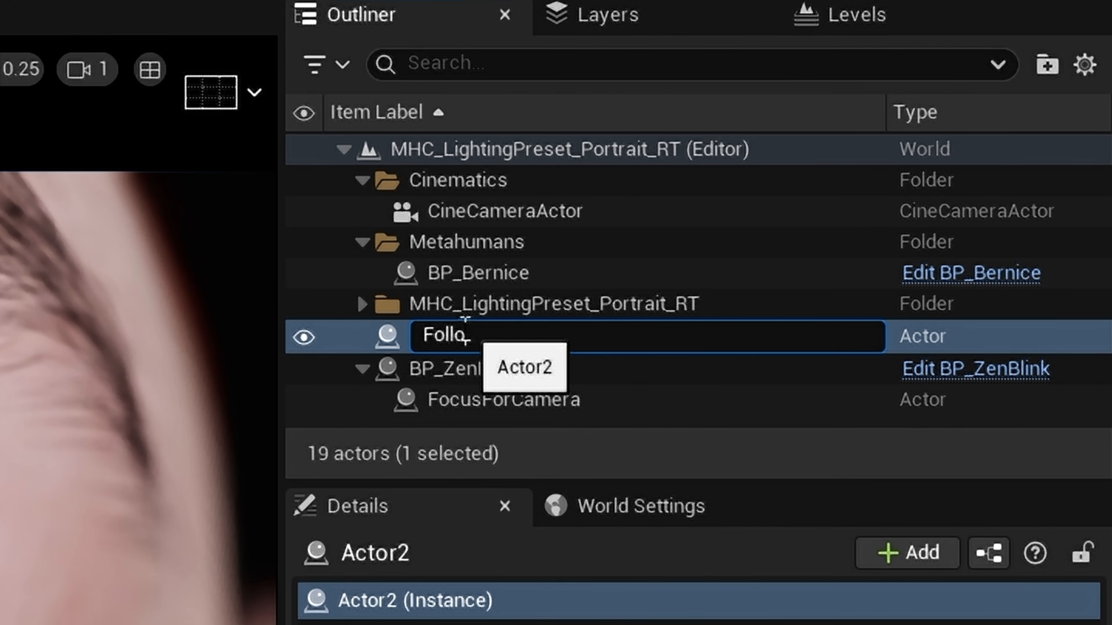
{"action": "type", "text": "wMe"}
{"action": "key", "text": "Return"}
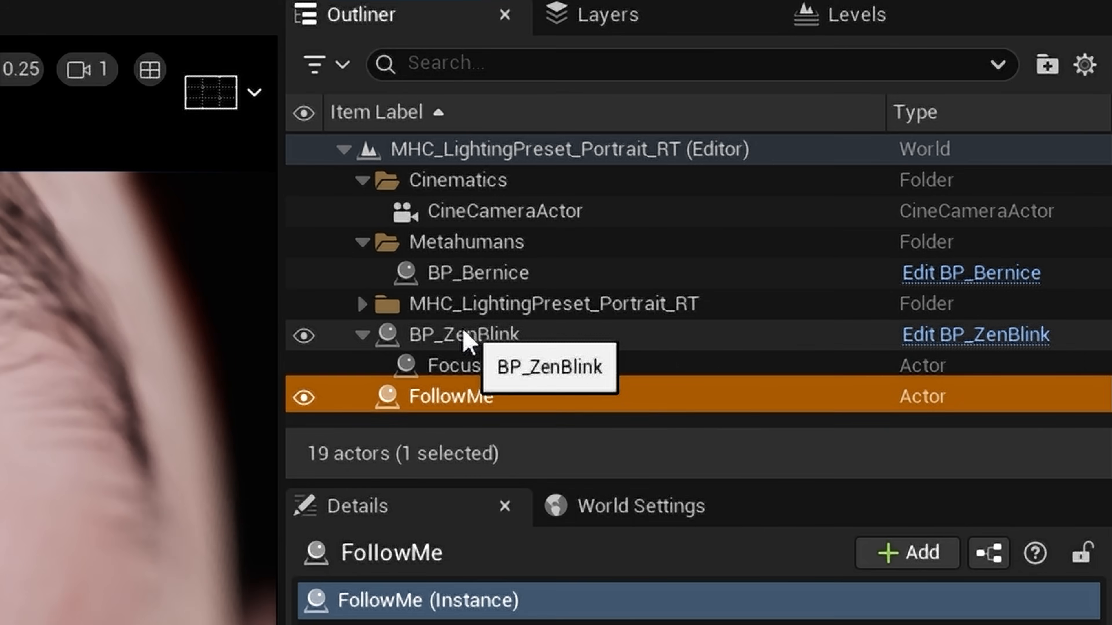
Step: Set the Target to Follow property of BP_ZenBlink to the FollowMe actor
{"action": "left_click", "coordinate": [462, 337]}
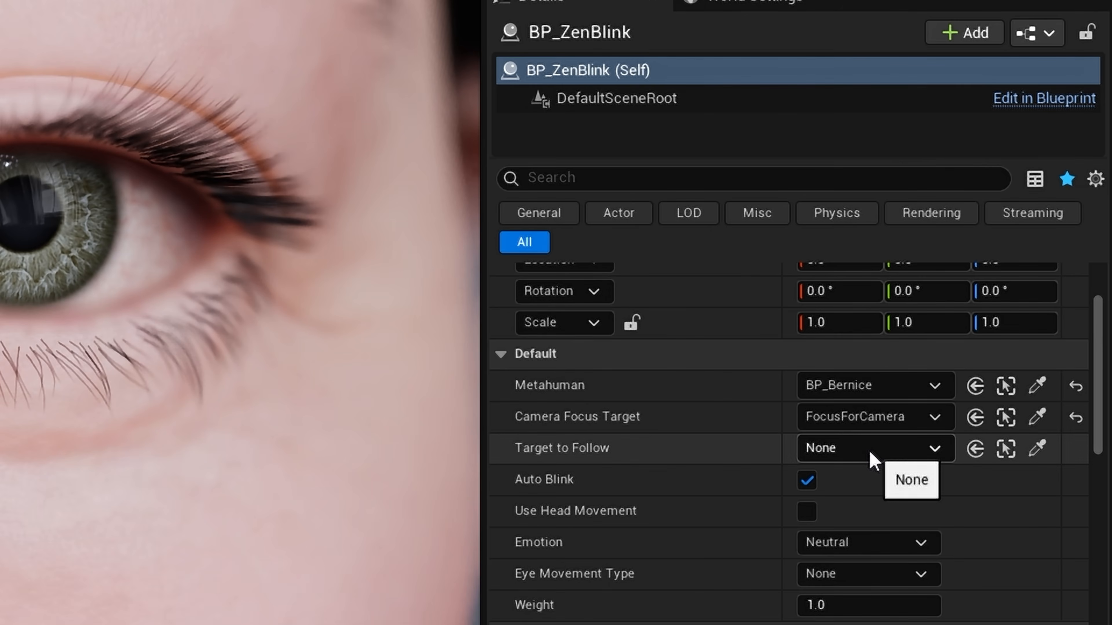
{"action": "left_click", "coordinate": [870, 453]}
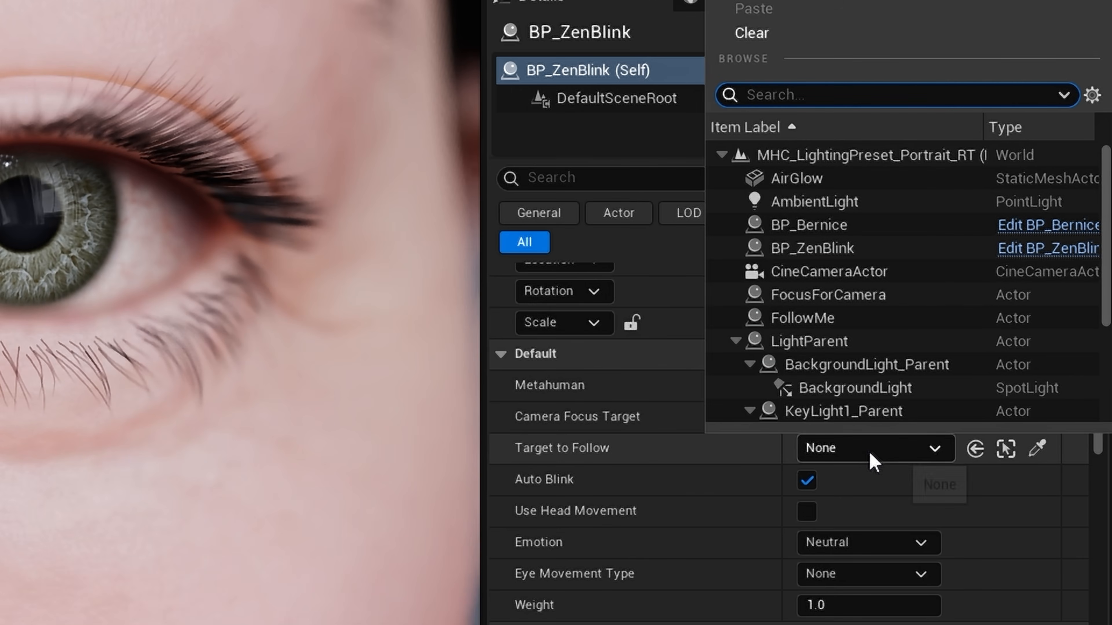
{"action": "left_click", "coordinate": [791, 323]}
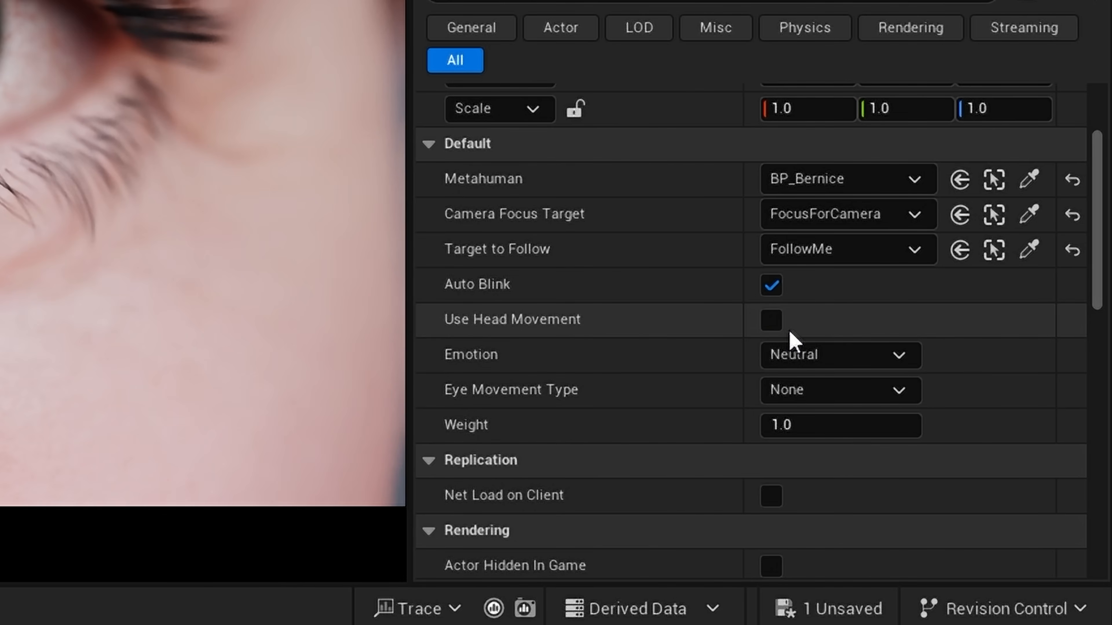
Step: Enable Use Head Movement on BP_ZenBlink and set its Emotion to Love
{"action": "left_click", "coordinate": [771, 322]}
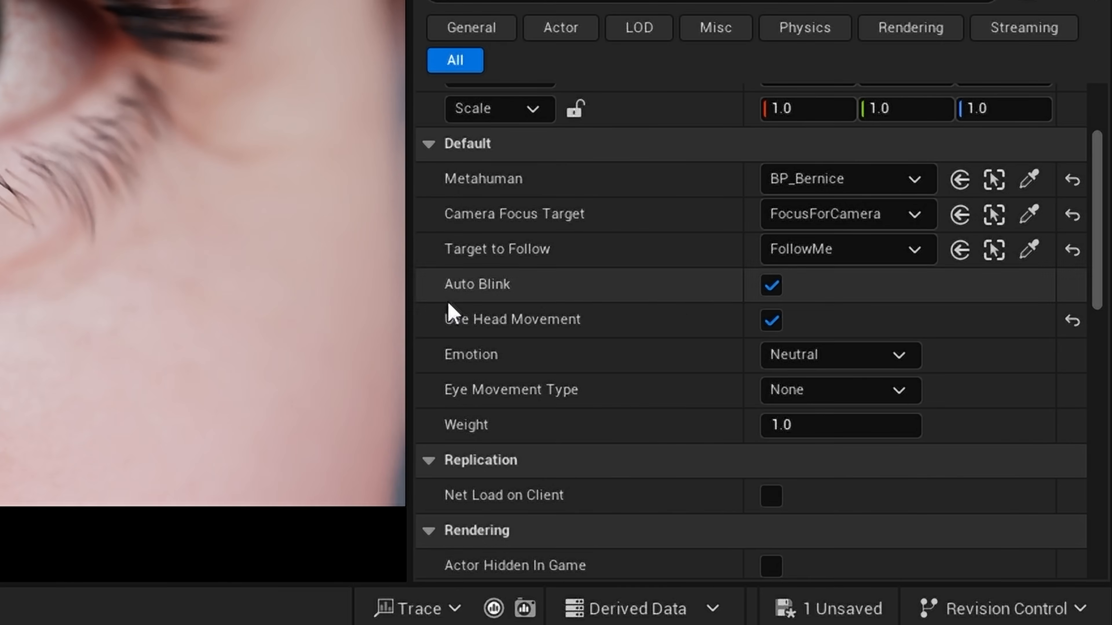
{"action": "left_click", "coordinate": [856, 363]}
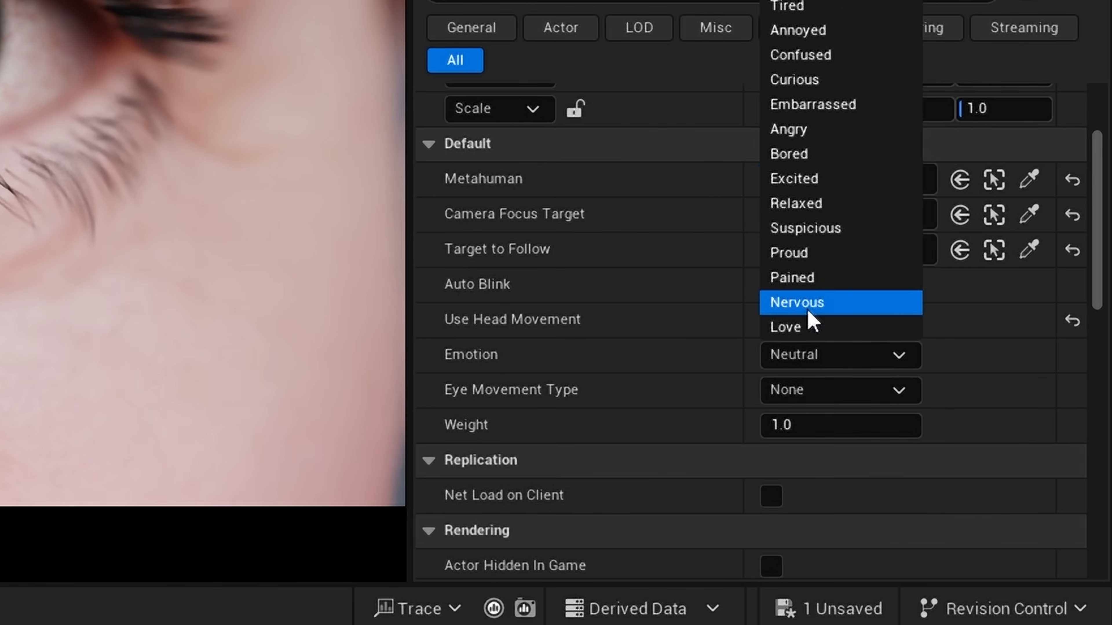
{"action": "left_click", "coordinate": [811, 330]}
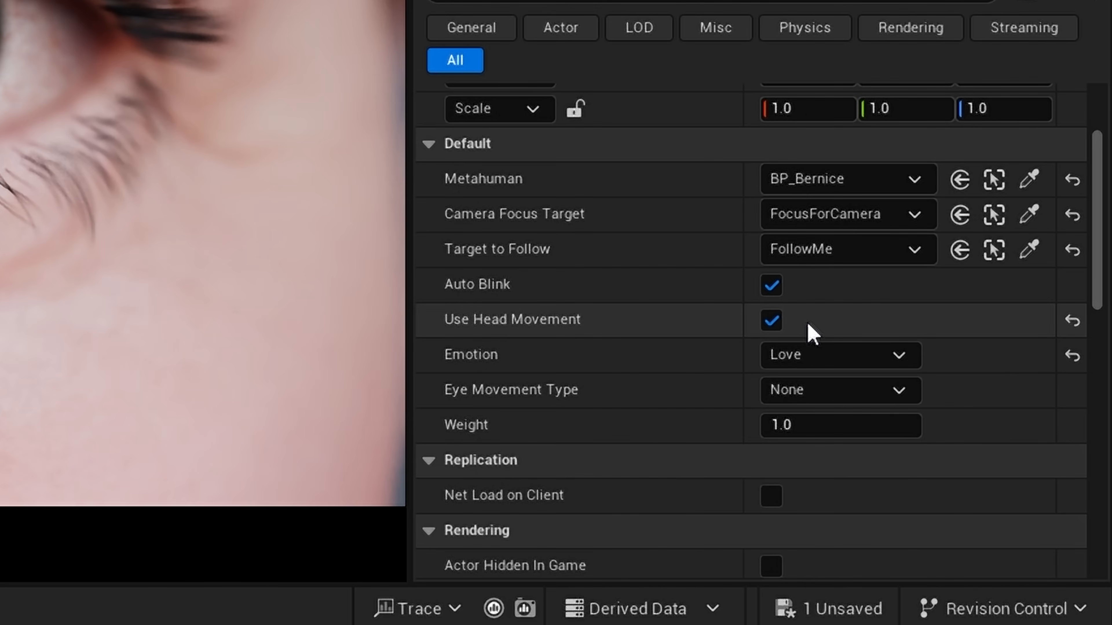
Step: Set the Eye Movement Type of BP_ZenBlink to Random and simulate the level
{"action": "left_click", "coordinate": [841, 394]}
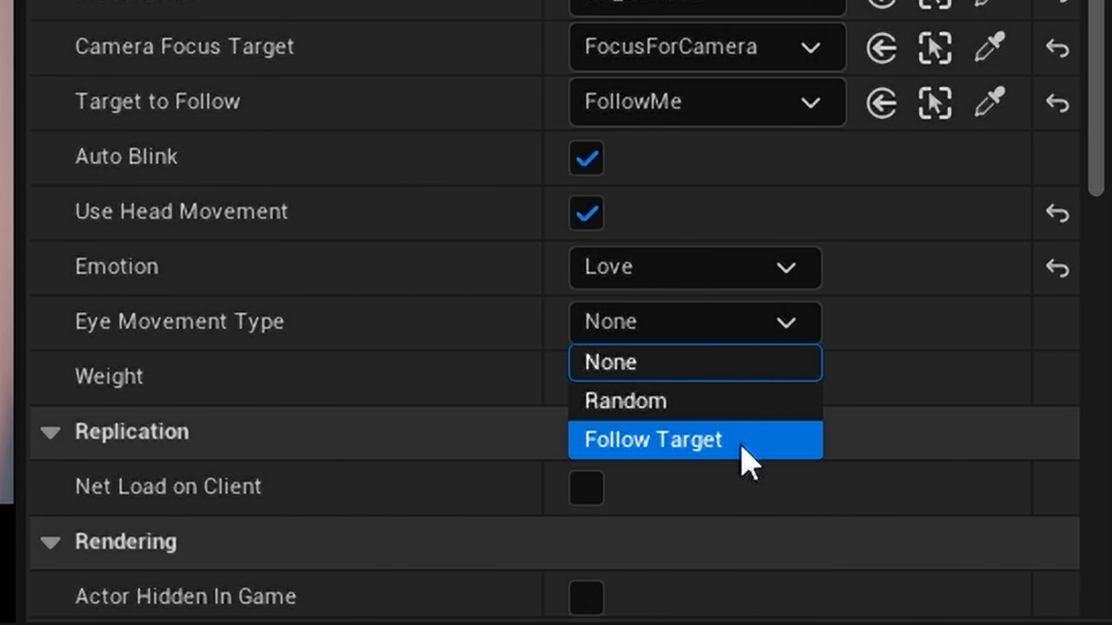
{"action": "left_click", "coordinate": [753, 412]}
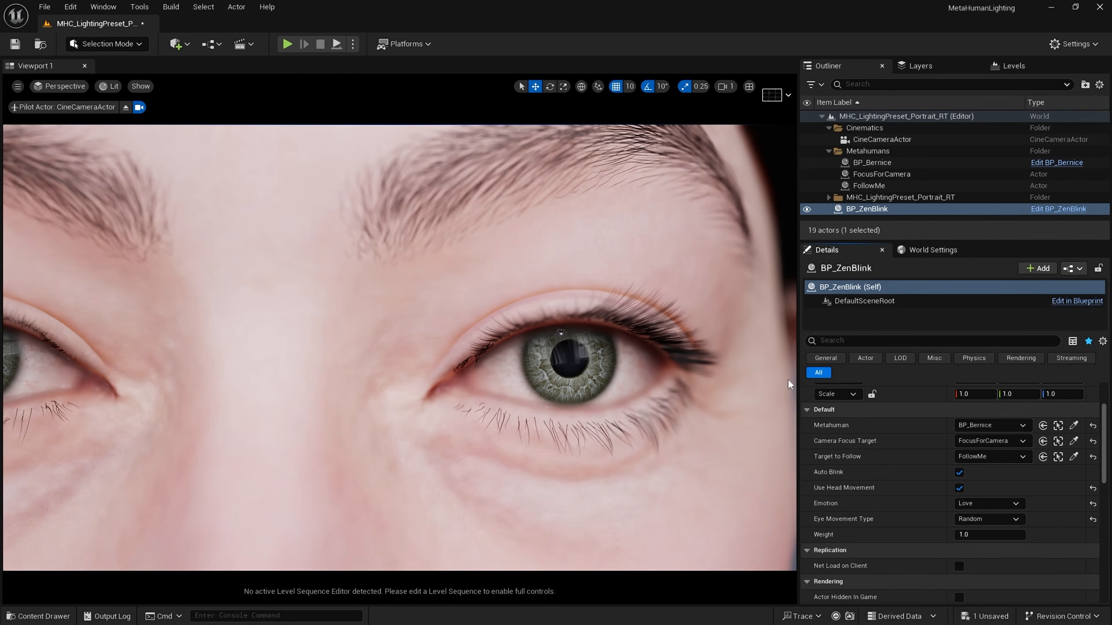
{"action": "left_click", "coordinate": [340, 46]}
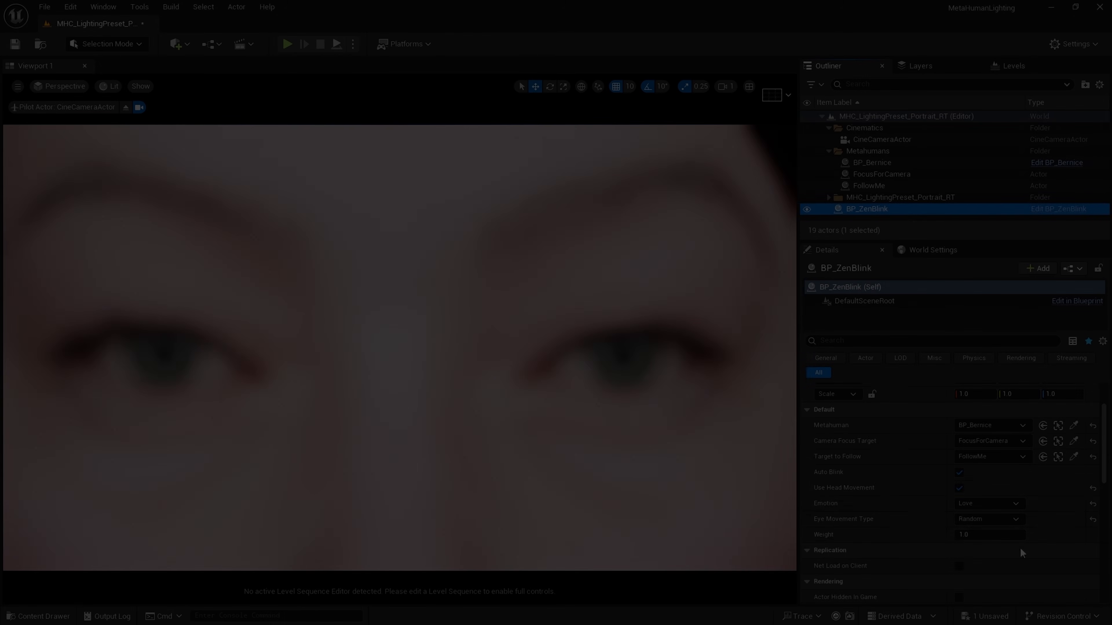
Step: Change the Emotion of BP_ZenBlink to Childish and simulate the level again
{"action": "left_click", "coordinate": [987, 503]}
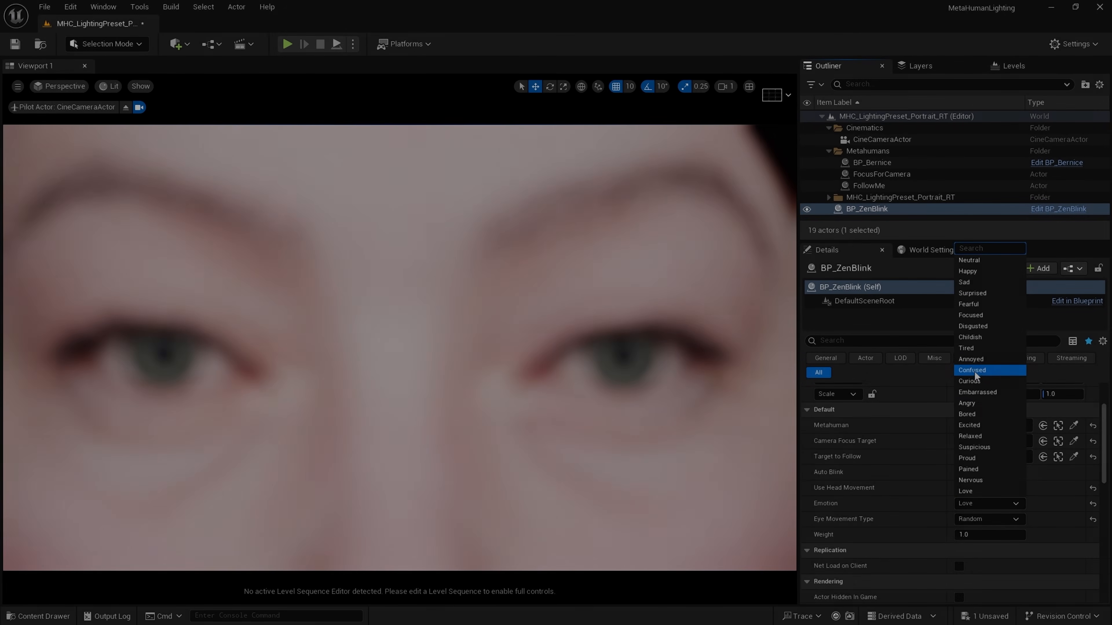
{"action": "left_click", "coordinate": [978, 338]}
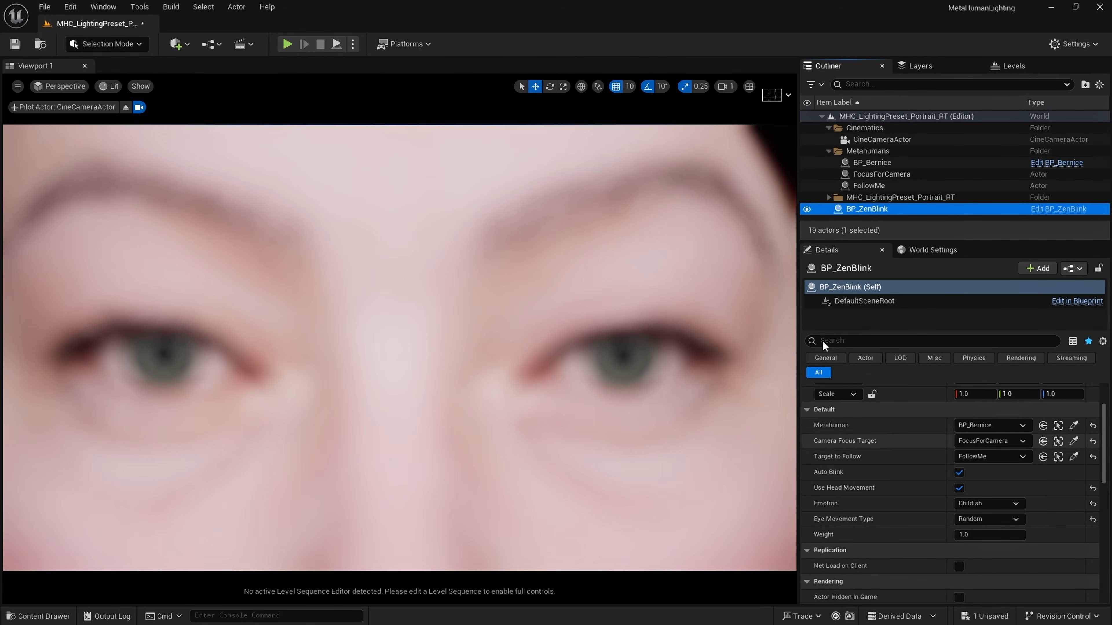
{"action": "left_click", "coordinate": [336, 44]}
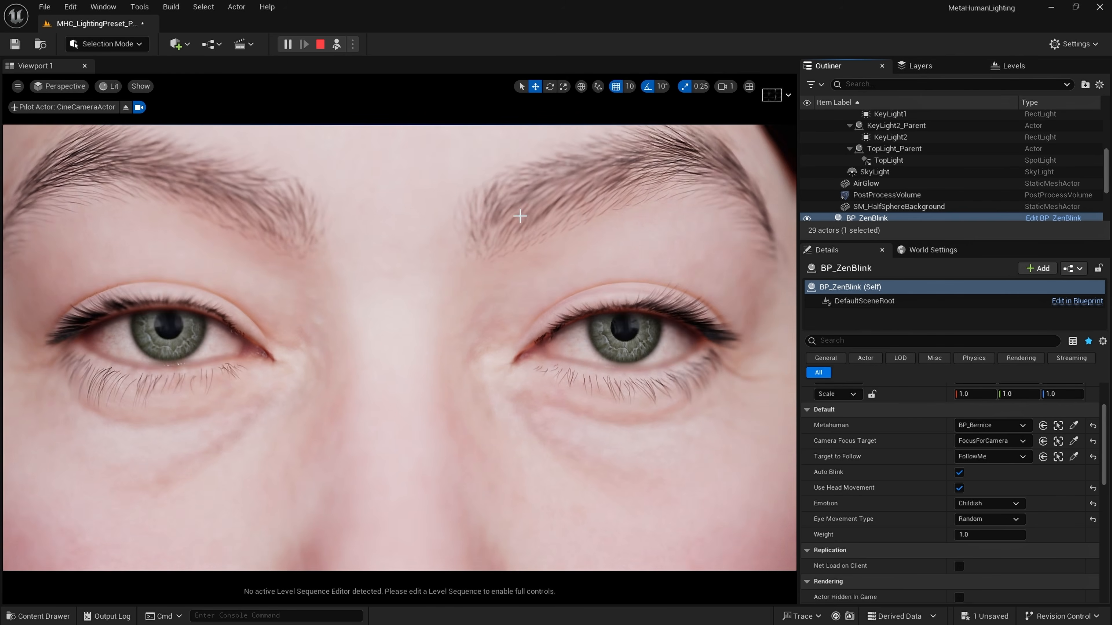
Step: Turn off Use Head Movement on BP_ZenBlink while the simulation runs
{"action": "scroll", "coordinate": [520, 216], "scroll_direction": "down", "scroll_amount": 10}
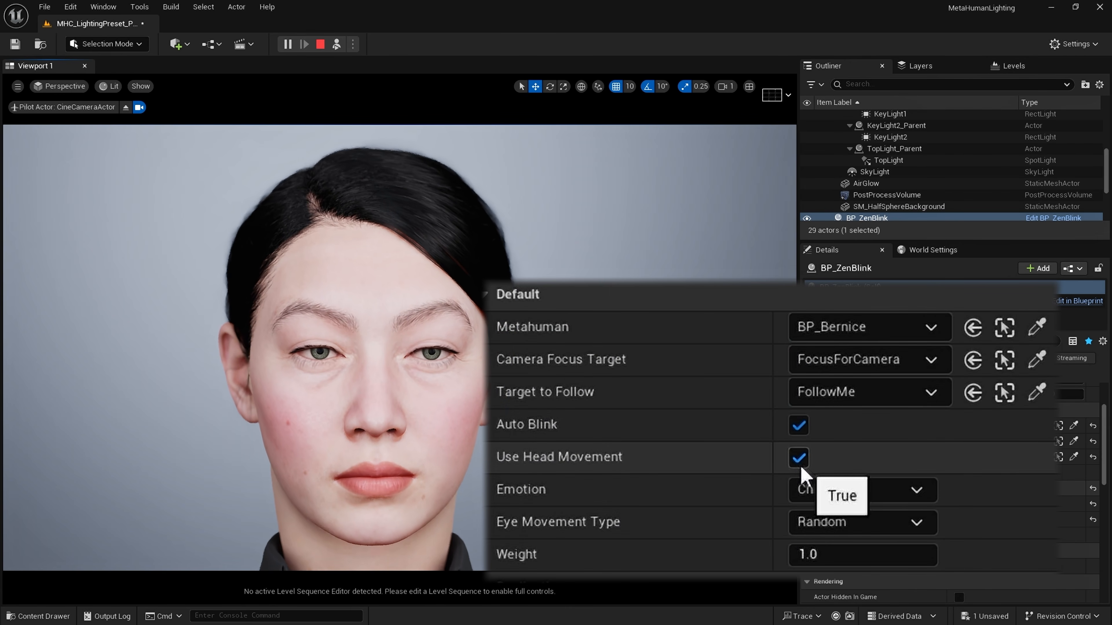
{"action": "left_click", "coordinate": [799, 466]}
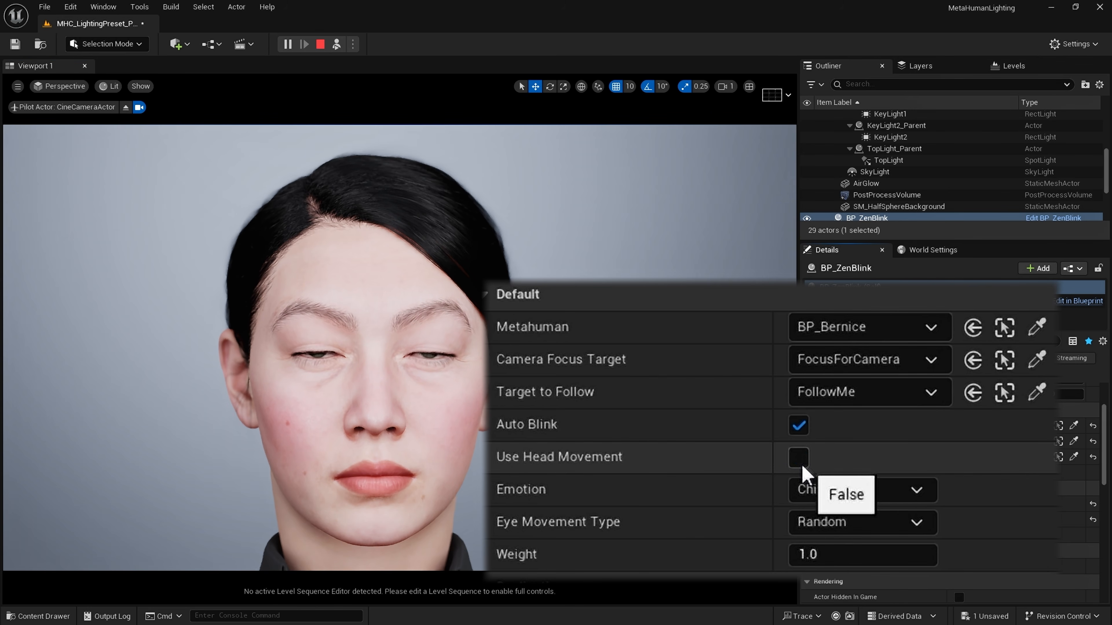
Step: Switch Auto Blink off and back on, re-enable Use Head Movement on BP_ZenBlink, and end the simulation
{"action": "left_click", "coordinate": [806, 433]}
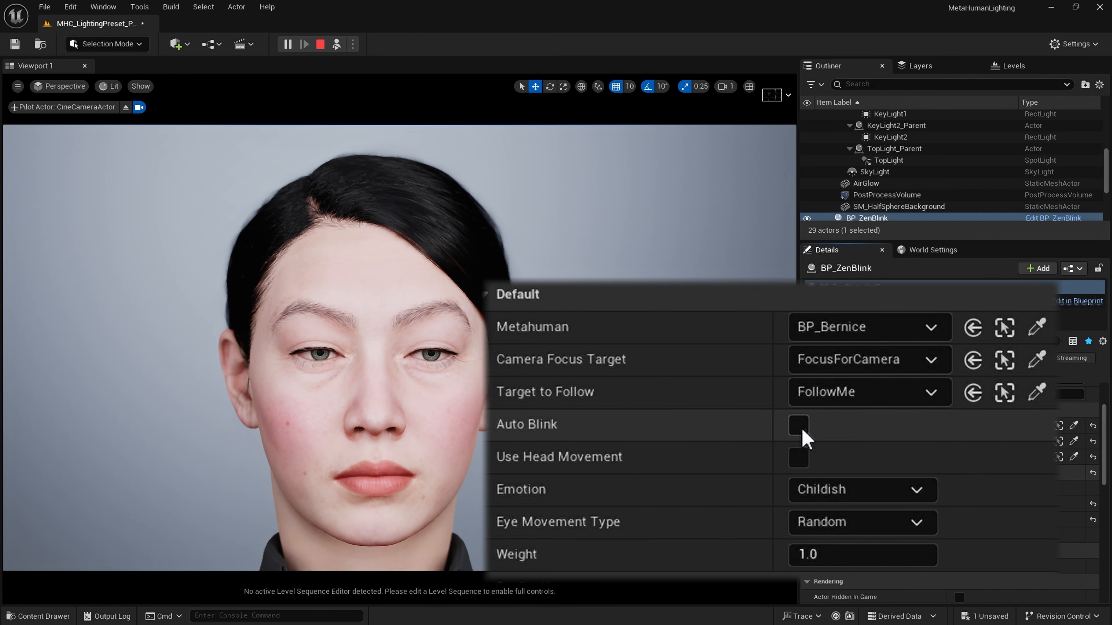
{"action": "left_click", "coordinate": [803, 430]}
{"action": "left_click", "coordinate": [801, 460]}
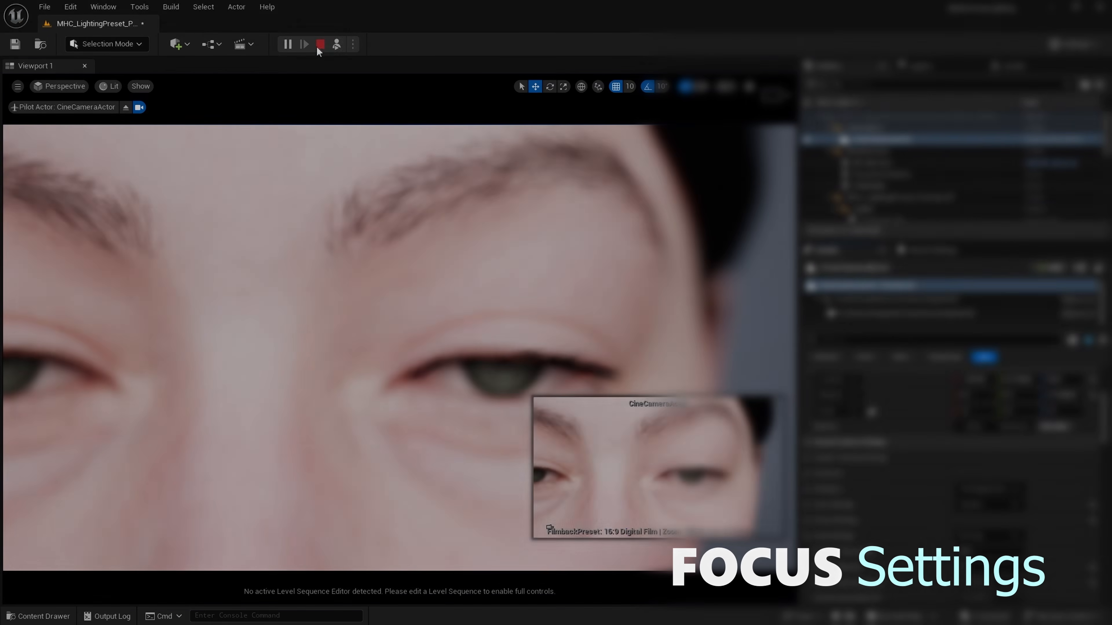
{"action": "left_click", "coordinate": [320, 44]}
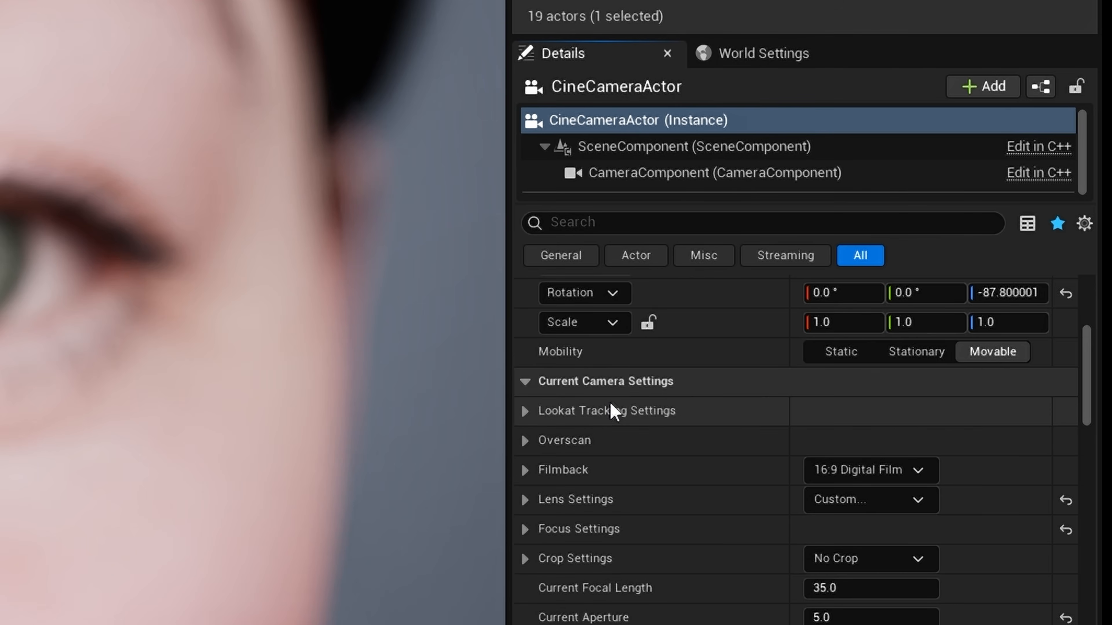
Step: Set the CineCameraActor's Focus Method to Tracking with FocusForCamera as the Actor to Track
{"action": "scroll", "coordinate": [609, 402], "scroll_direction": "down", "scroll_amount": 2}
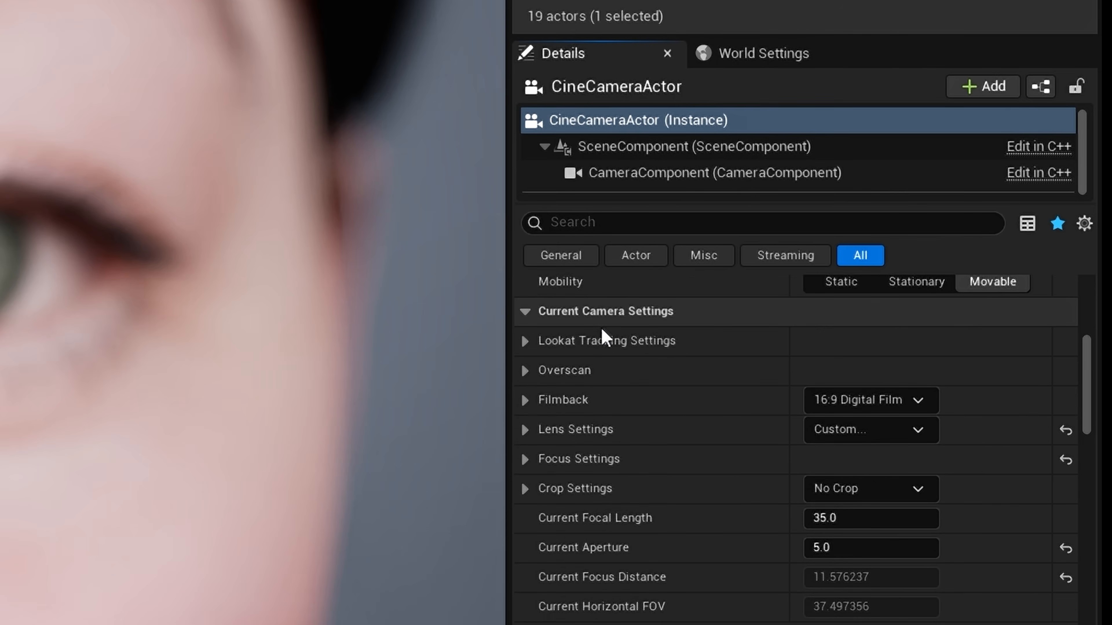
{"action": "left_click", "coordinate": [525, 461]}
{"action": "scroll", "coordinate": [709, 506], "scroll_direction": "down", "scroll_amount": 3}
{"action": "left_click", "coordinate": [888, 386]}
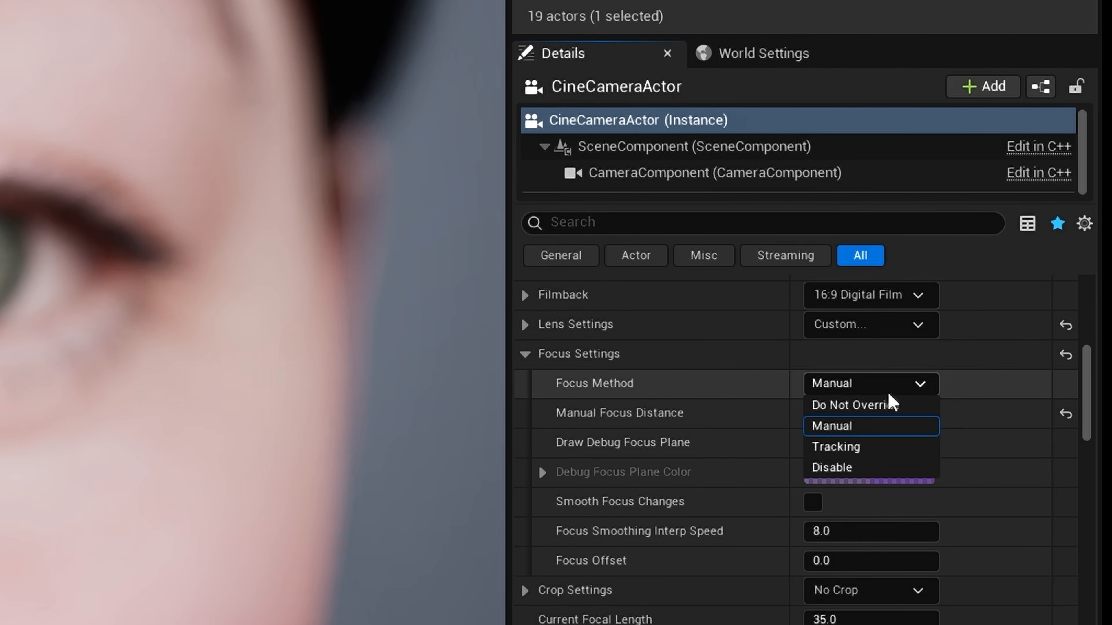
{"action": "left_click", "coordinate": [883, 452]}
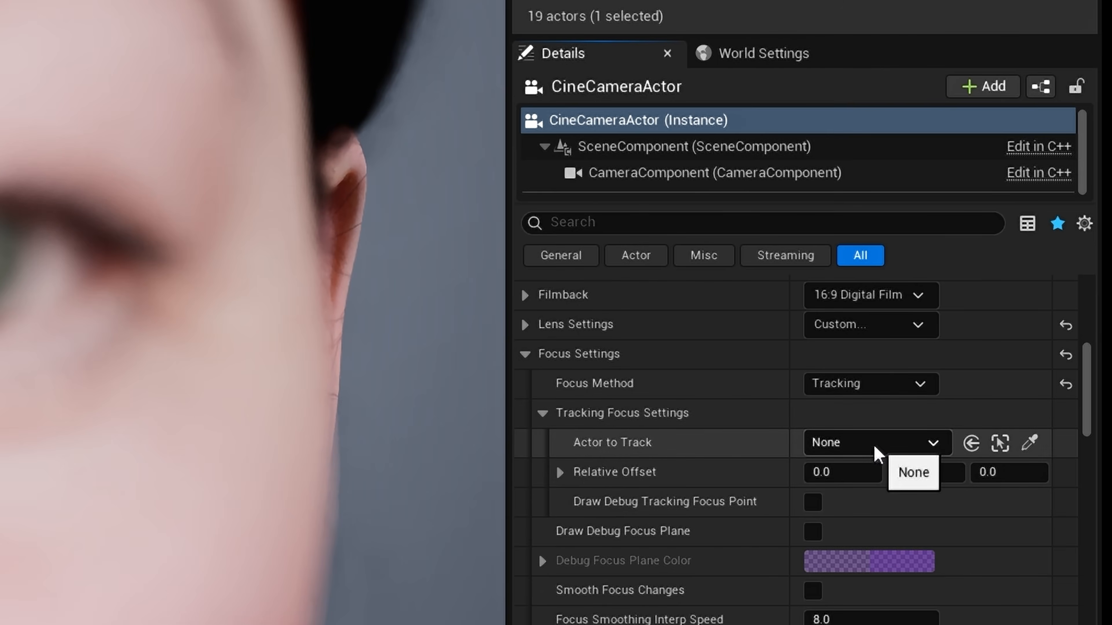
{"action": "left_click", "coordinate": [874, 451]}
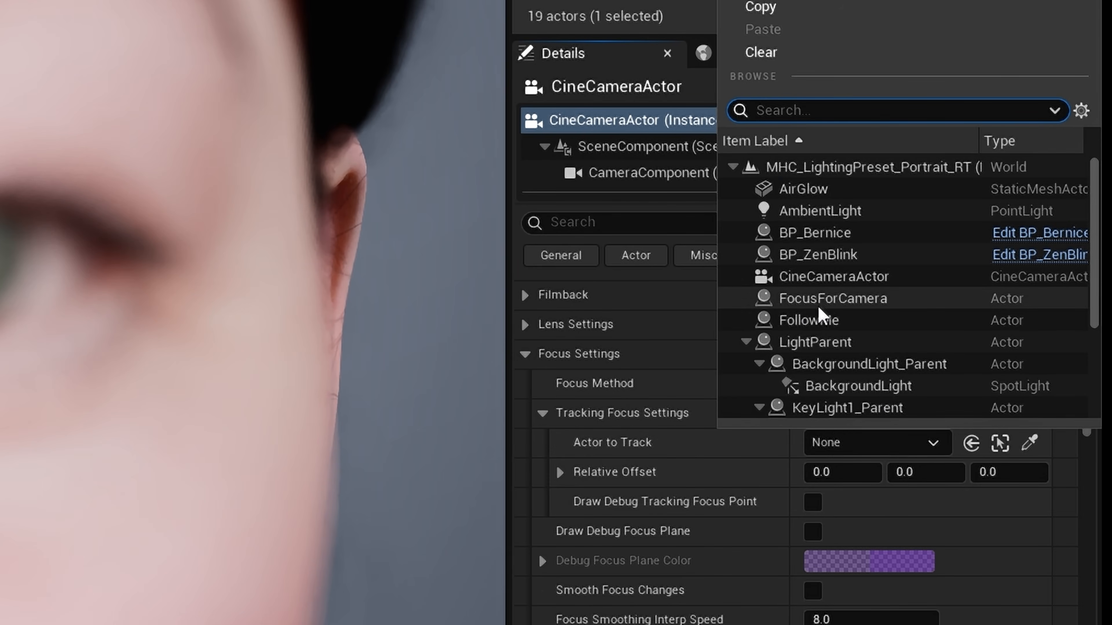
{"action": "left_click", "coordinate": [834, 298]}
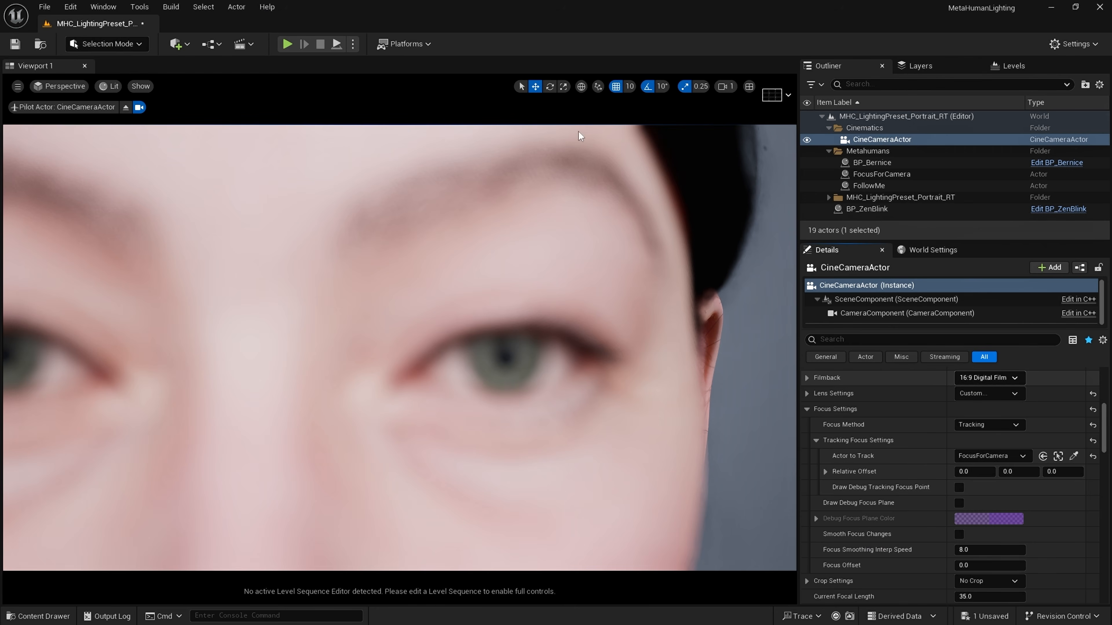
Step: Save the level and simulate it to check the camera's tracked focus on the MetaHuman's eyes
{"action": "left_click", "coordinate": [14, 48]}
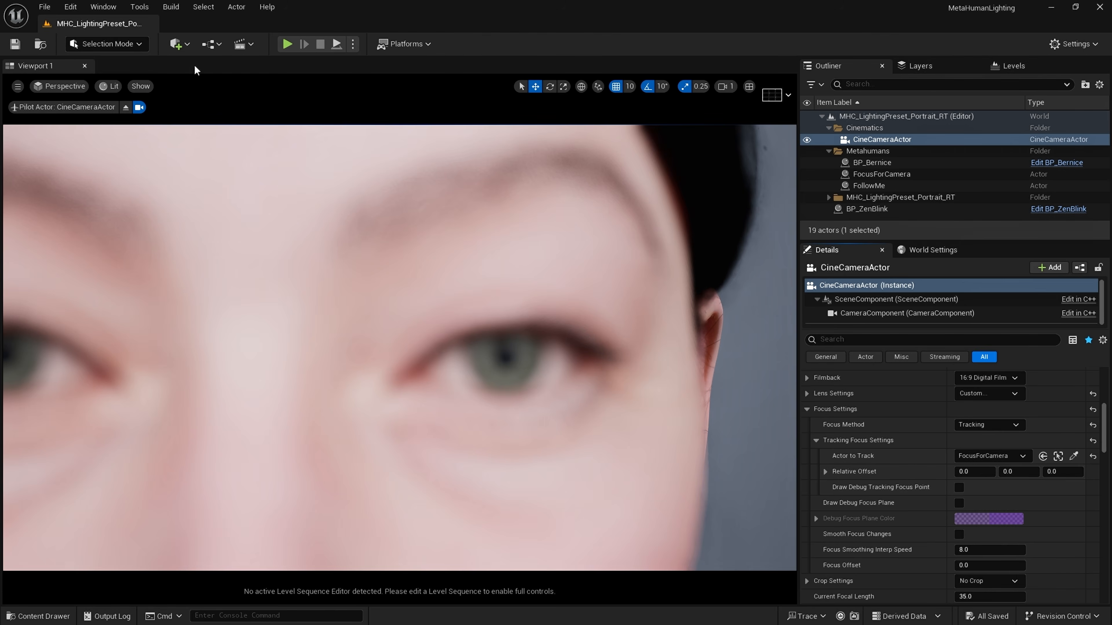
{"action": "left_click", "coordinate": [339, 43]}
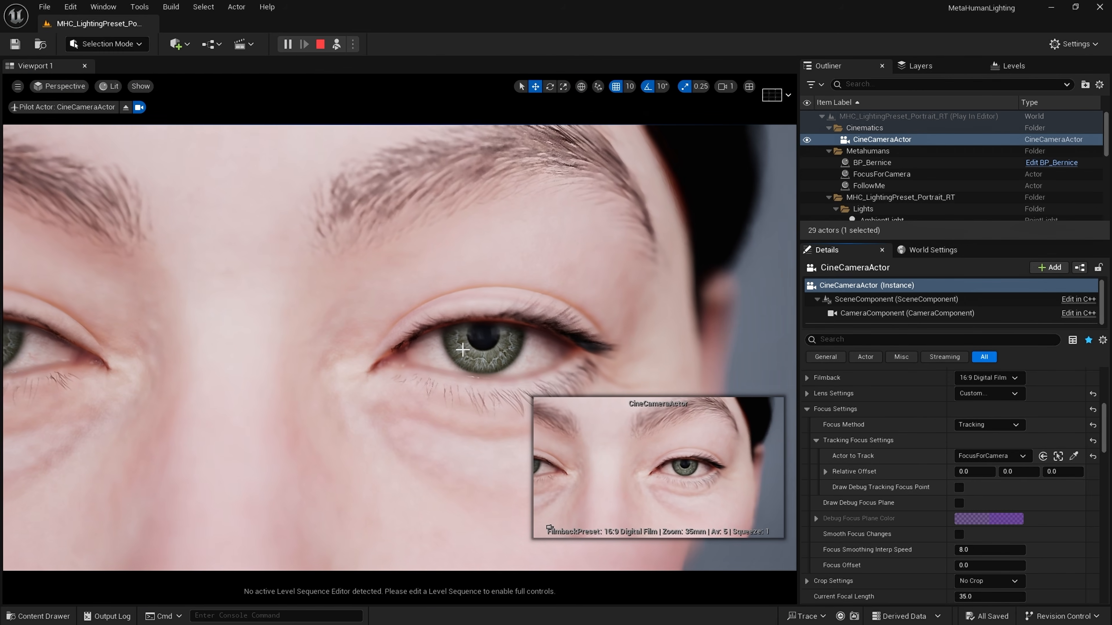
{"action": "scroll", "coordinate": [446, 348], "scroll_direction": "down", "scroll_amount": 10}
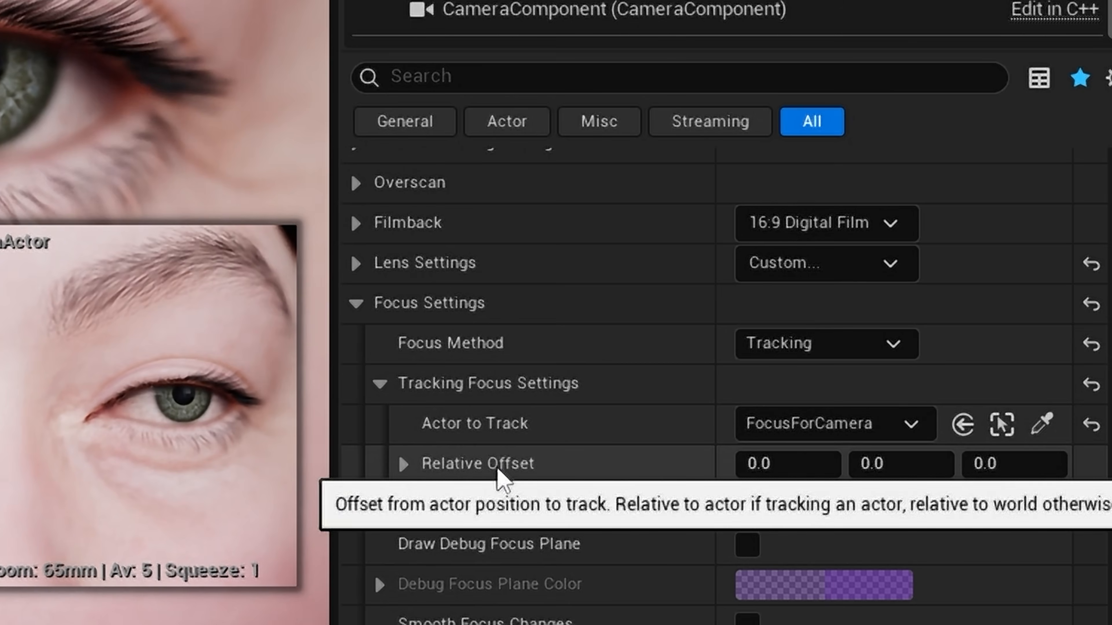
{"action": "mouse_move", "coordinate": [883, 467]}
{"action": "left_mouse_down"}
{"action": "mouse_move", "coordinate": [897, 468]}
{"action": "mouse_move", "coordinate": [871, 467]}
{"action": "mouse_move", "coordinate": [902, 468]}
{"action": "mouse_move", "coordinate": [886, 468]}
{"action": "left_mouse_up"}
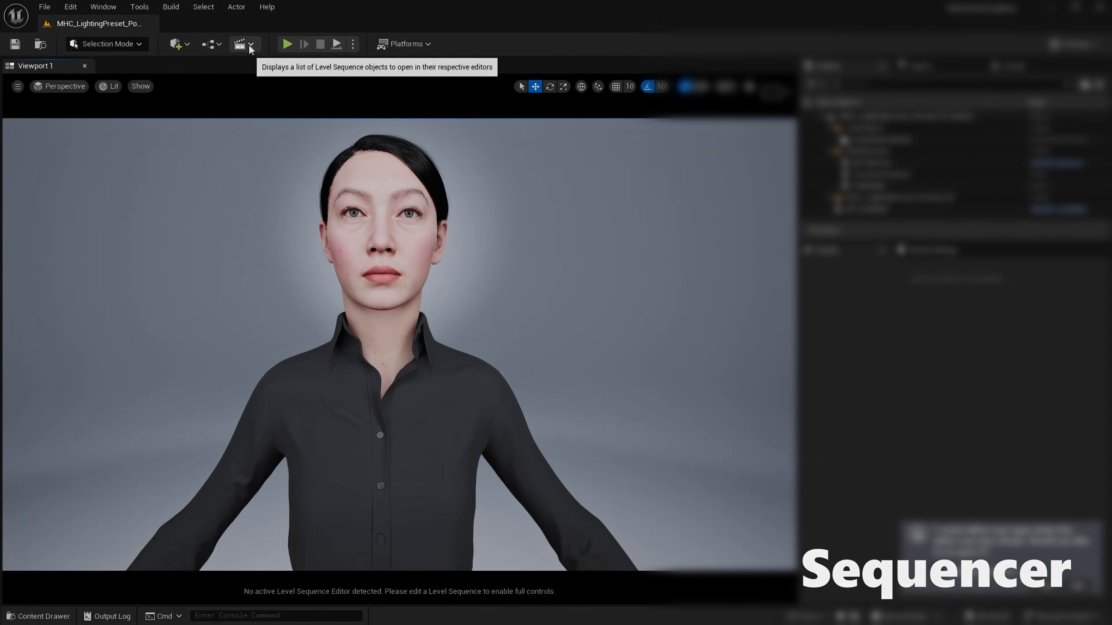
Step: Create a new level sequence named ZinkBlink in the Cinematics folder
{"action": "left_click", "coordinate": [242, 43]}
{"action": "left_click", "coordinate": [264, 78]}
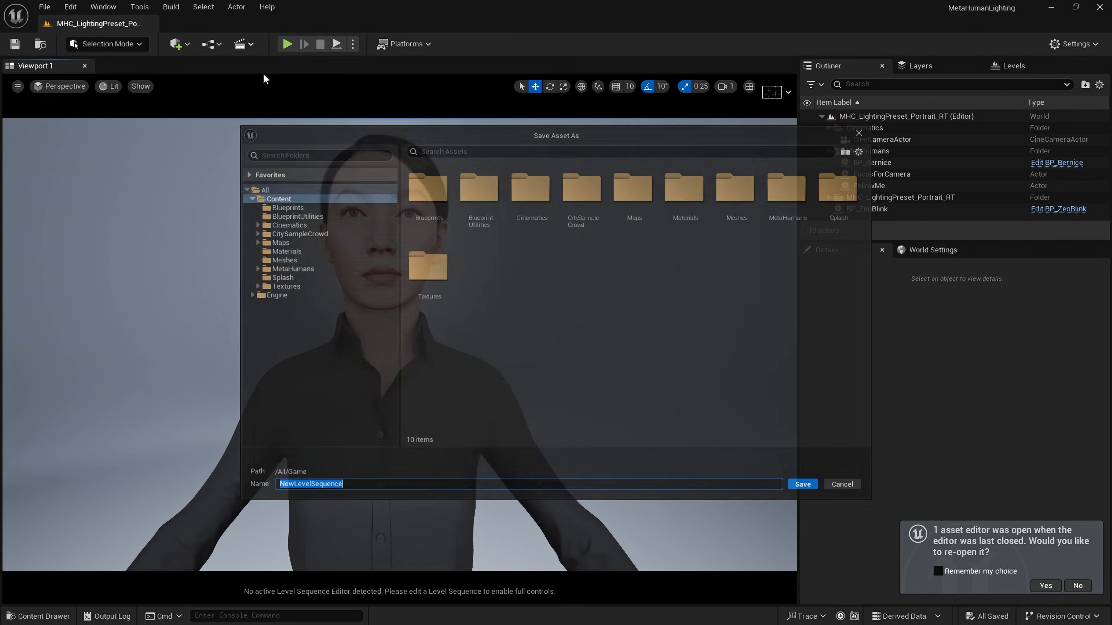
{"action": "left_click", "coordinate": [528, 184]}
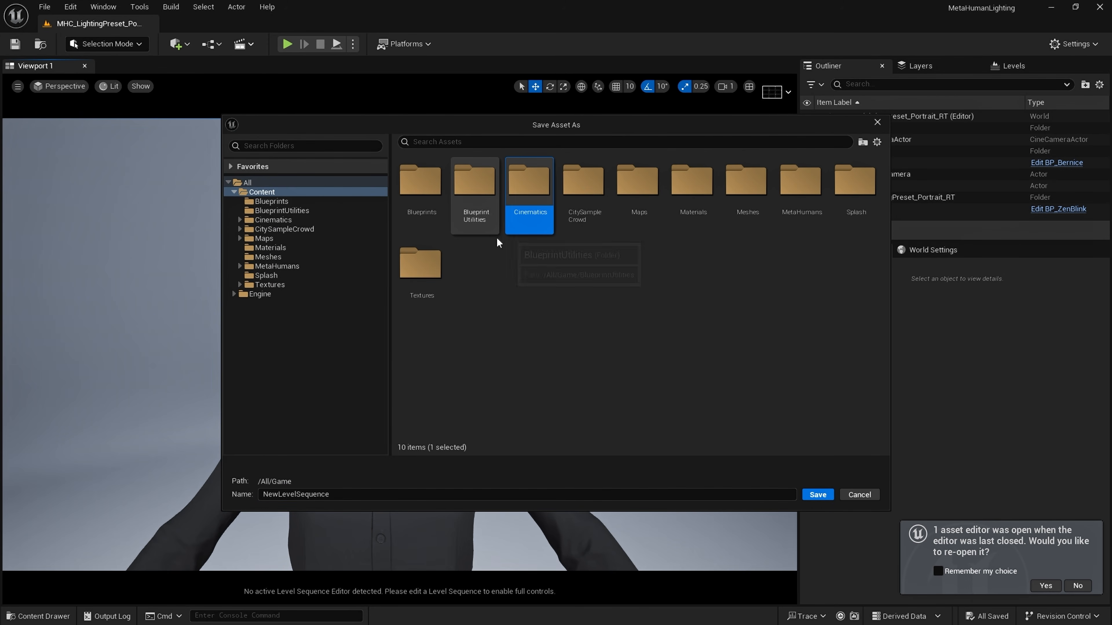
{"action": "double_click", "coordinate": [529, 186]}
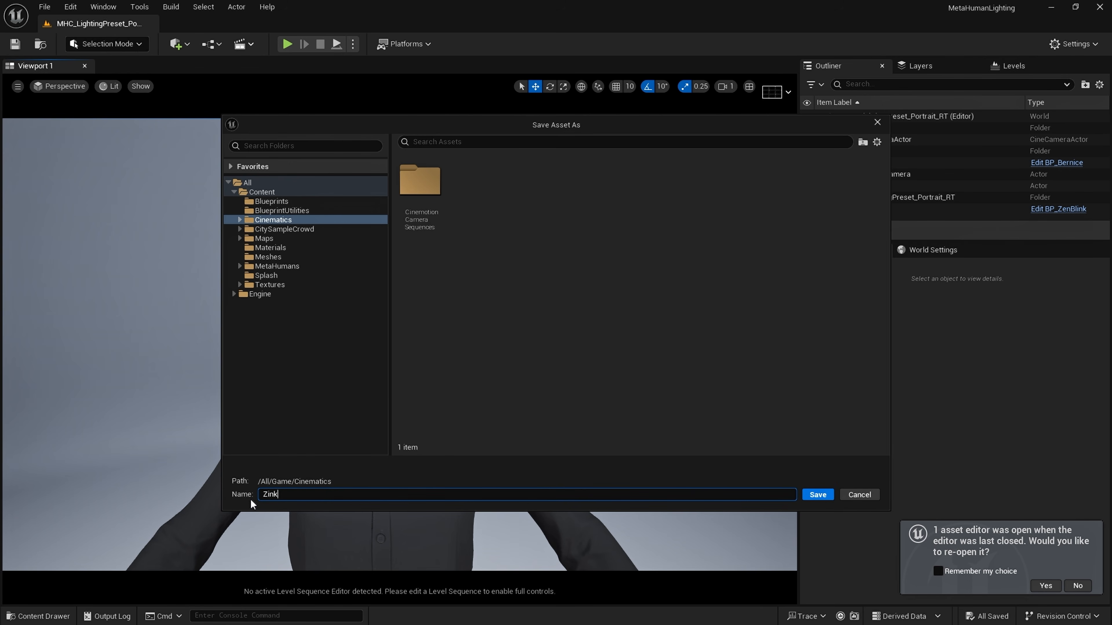
{"action": "type", "text": "ZinkBlink"}
{"action": "key", "text": "Return"}
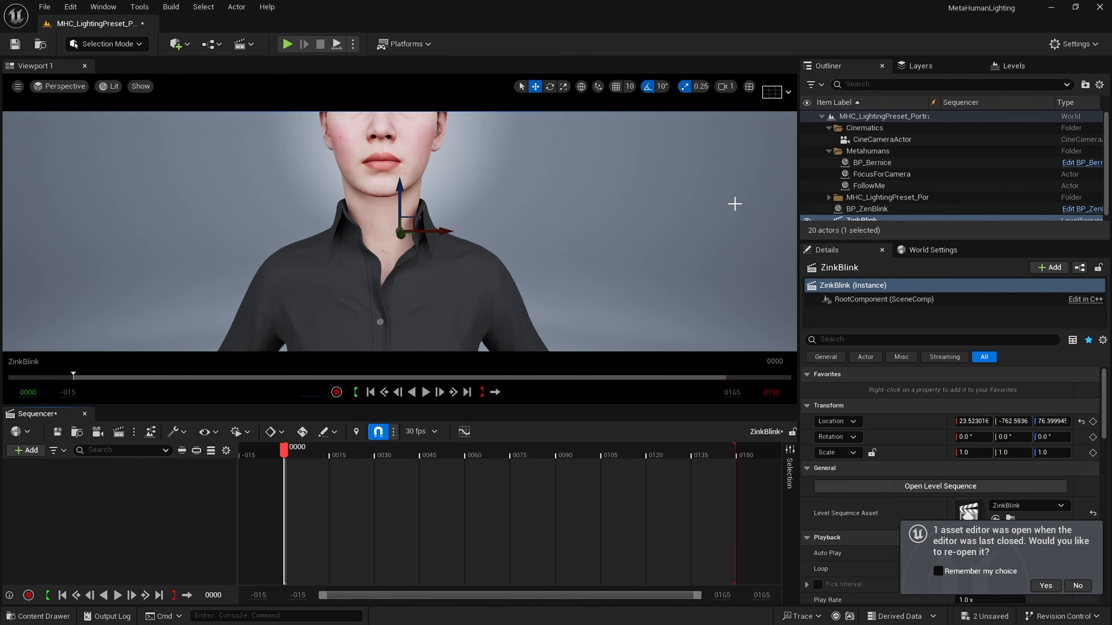
Step: Set the end of the ZinkBlink sequence to frame 500
{"action": "left_click", "coordinate": [765, 397]}
{"action": "type", "text": "500"}
{"action": "key", "text": "Return"}
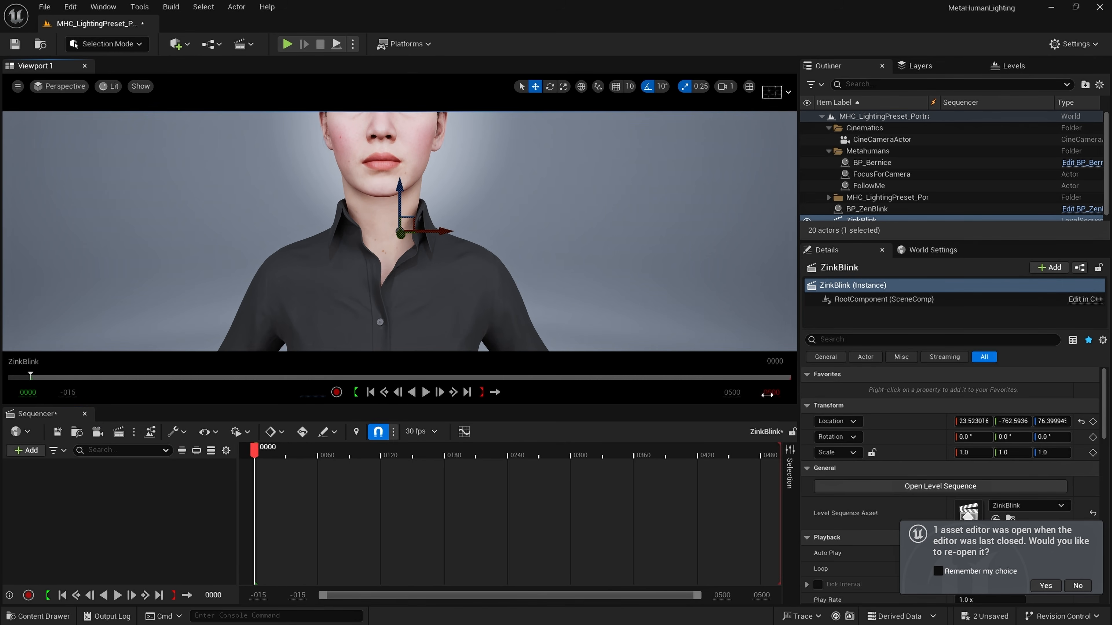
Step: Add CineCameraActor, with its camera cut, and BP_ZenBlink from the level to the ZinkBlink sequence
{"action": "left_click_drag", "start_coordinate": [873, 140], "coordinate": [457, 490]}
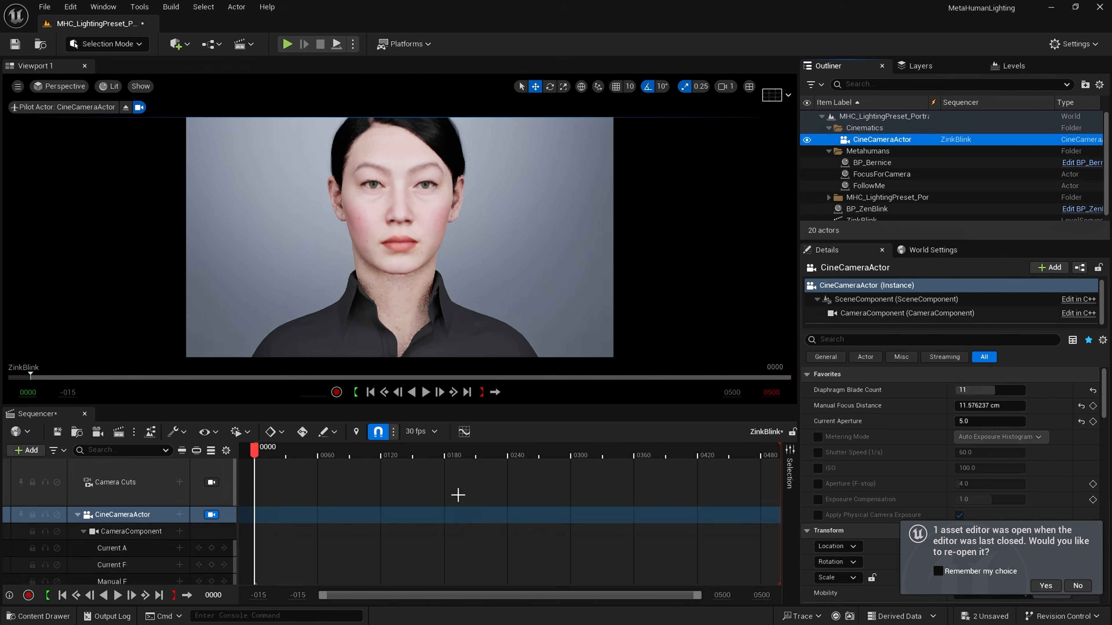
{"action": "left_click", "coordinate": [78, 514]}
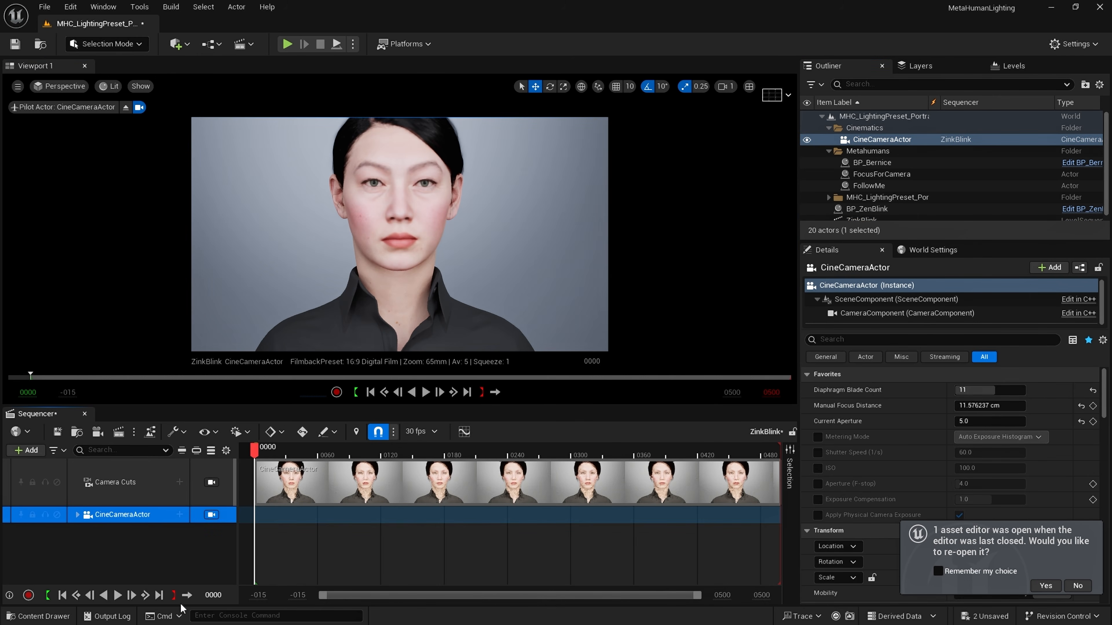
{"action": "scroll", "coordinate": [866, 184], "scroll_direction": "down", "scroll_amount": 1}
{"action": "left_click_drag", "start_coordinate": [865, 204], "coordinate": [612, 474]}
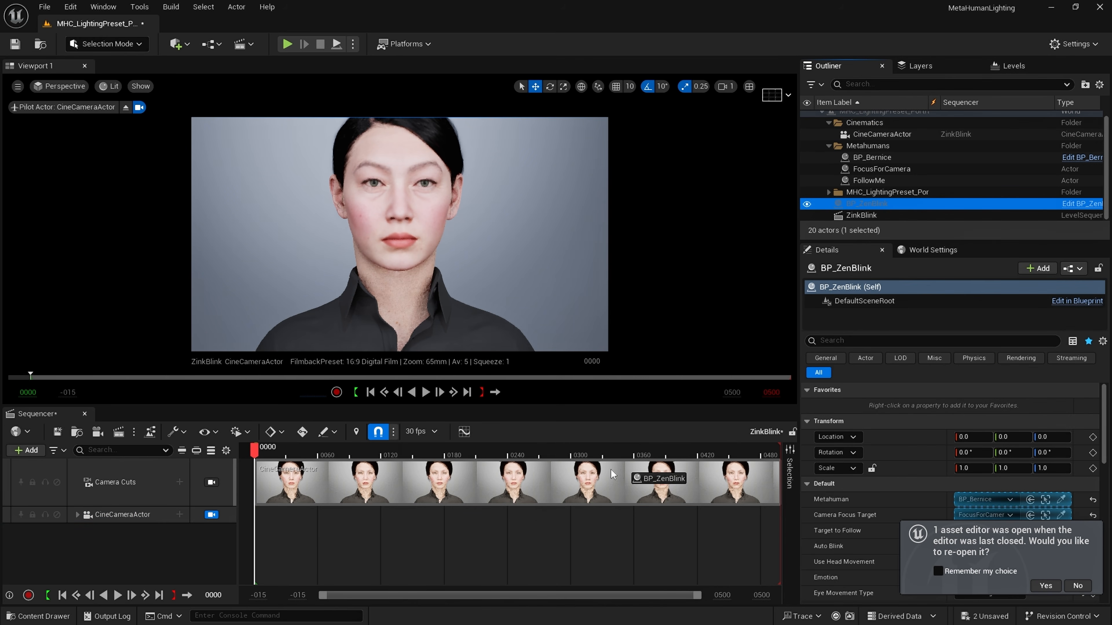
{"action": "left_click_drag", "start_coordinate": [519, 539], "coordinate": [518, 534]}
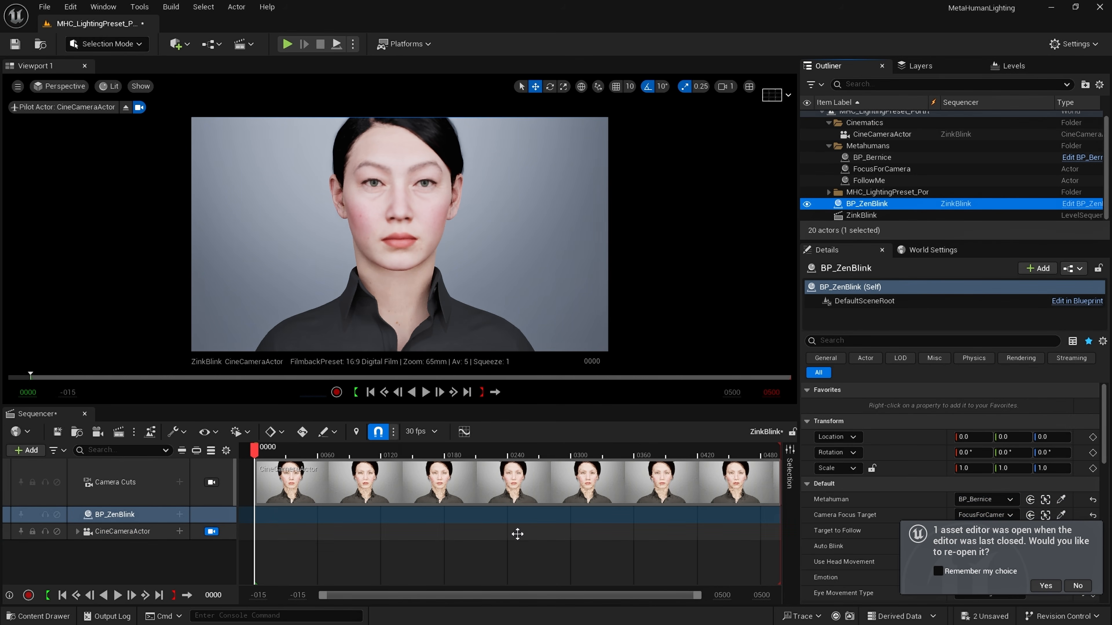
Step: Add Emotion, Eye Movement Type and Weight tracks under BP_ZenBlink in the sequence
{"action": "left_click", "coordinate": [180, 515]}
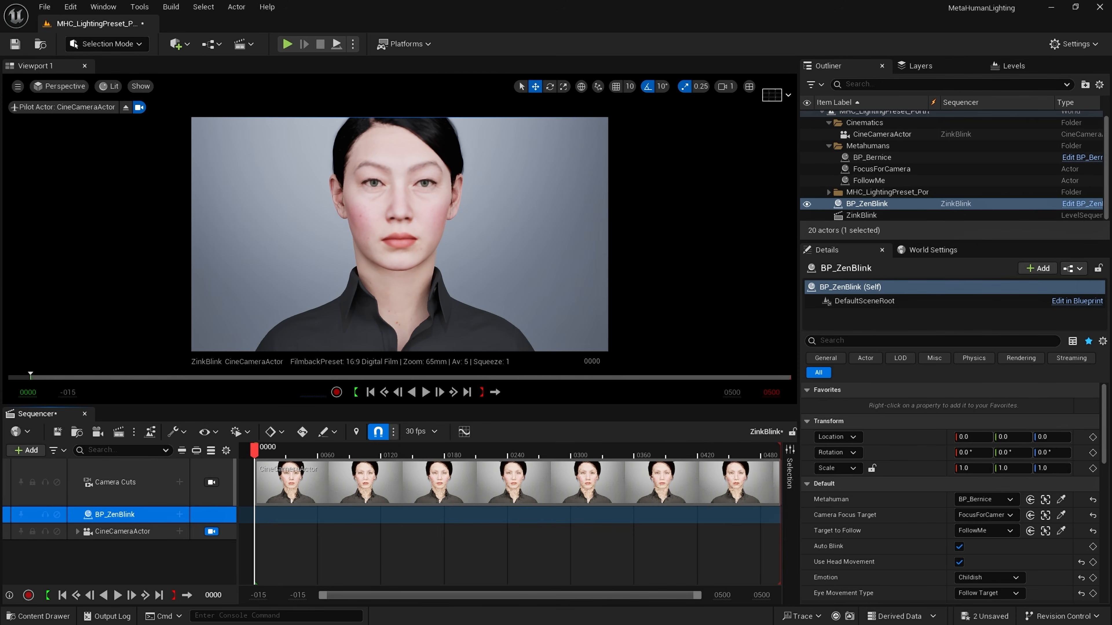
{"action": "scroll", "coordinate": [954, 493], "scroll_direction": "down", "scroll_amount": 2}
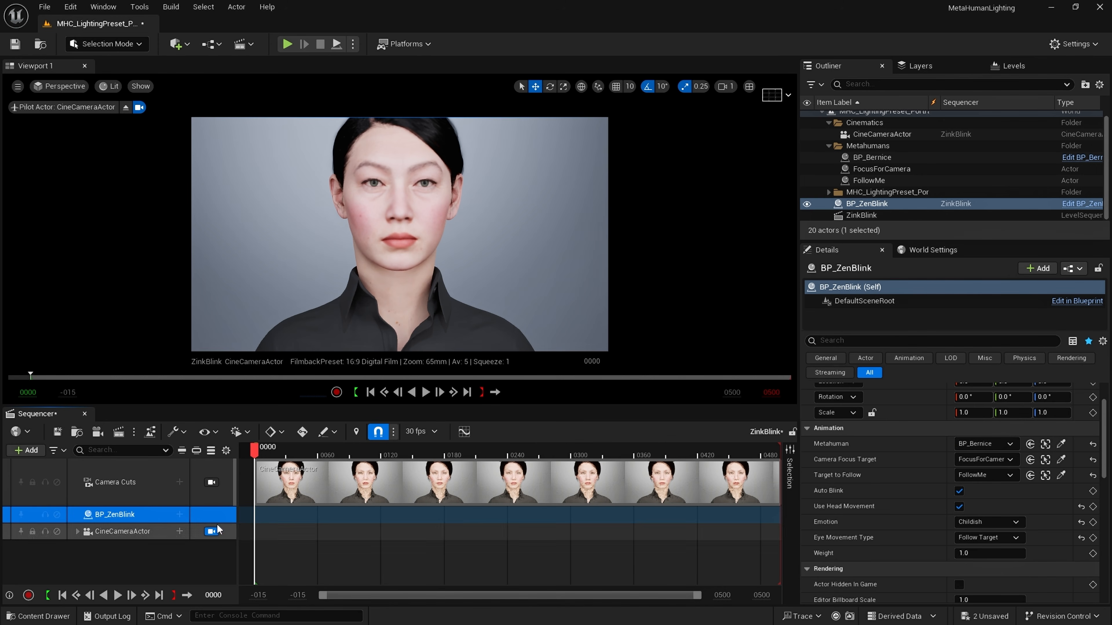
{"action": "left_click", "coordinate": [179, 515]}
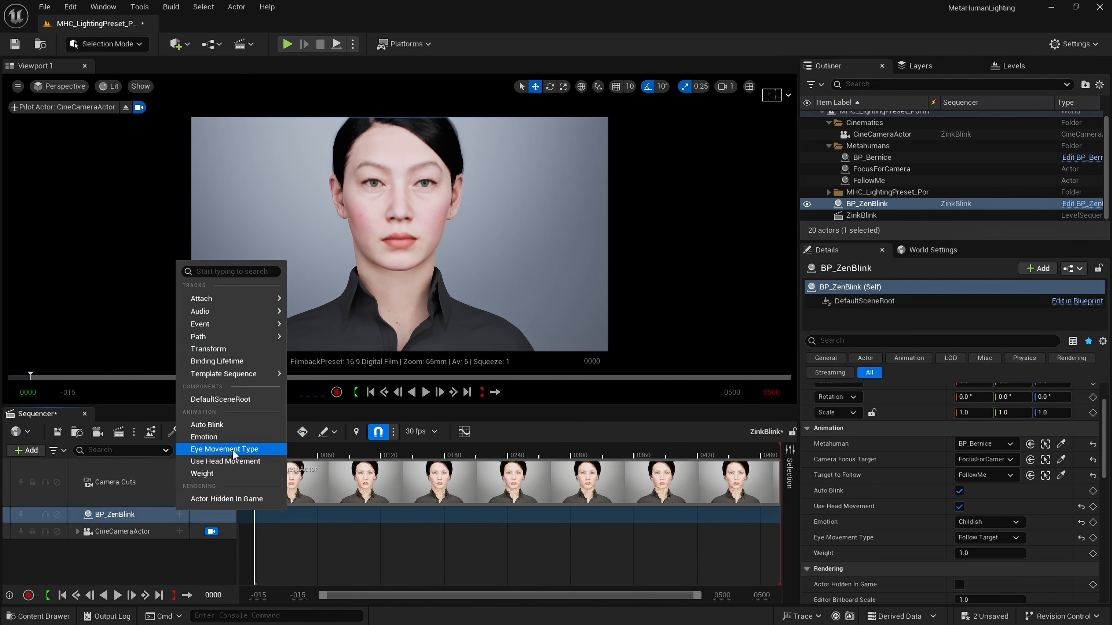
{"action": "left_click", "coordinate": [205, 436]}
{"action": "left_click", "coordinate": [179, 515]}
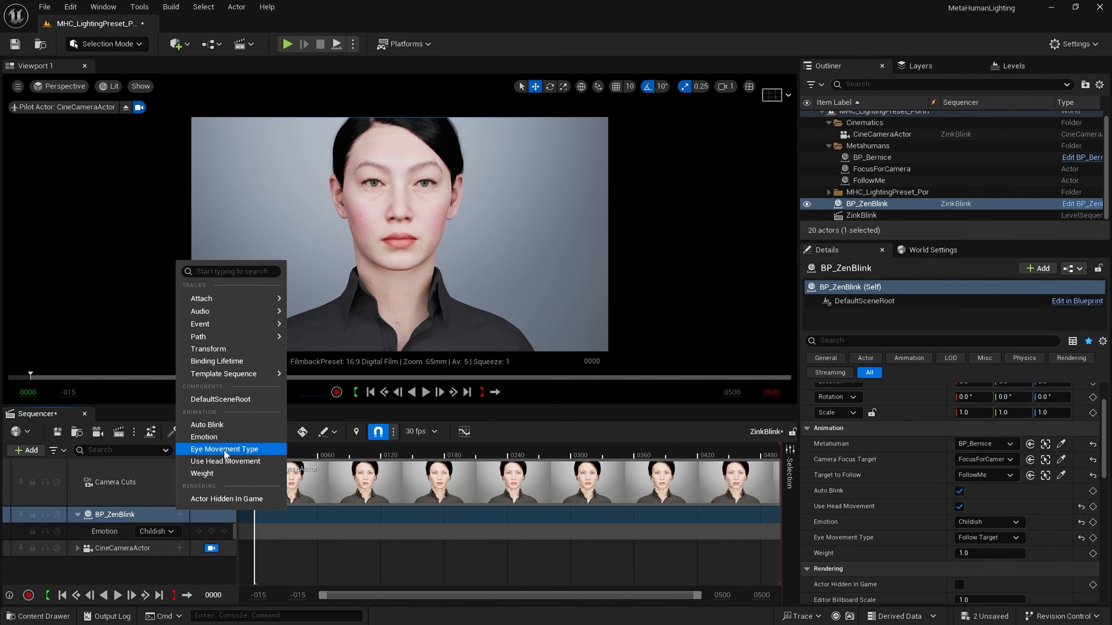
{"action": "left_click", "coordinate": [239, 450]}
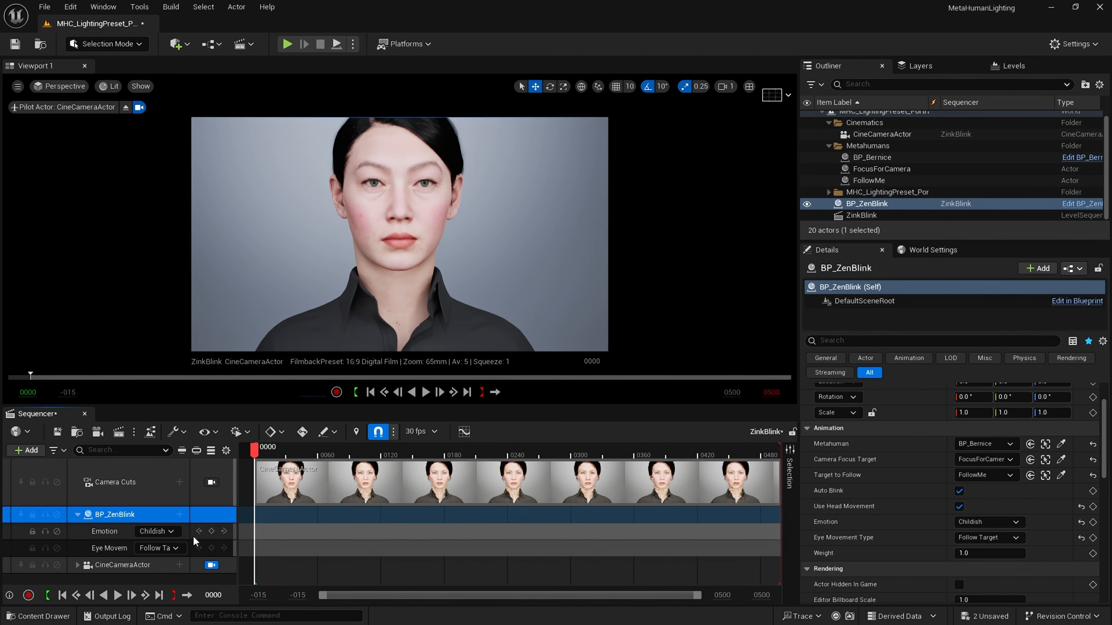
{"action": "left_click", "coordinate": [179, 515]}
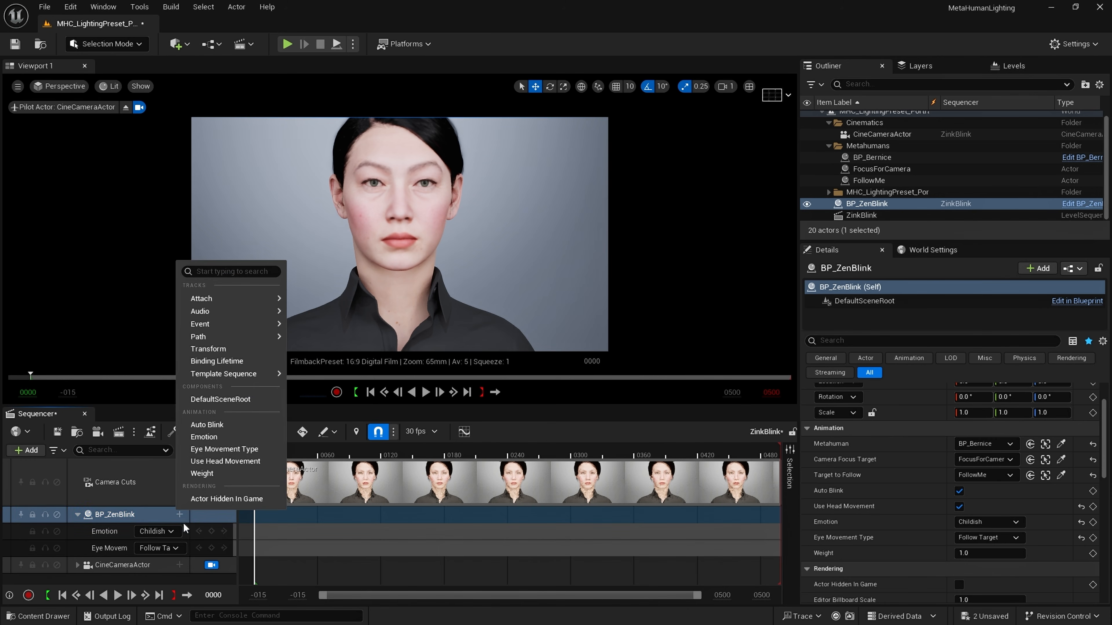
{"action": "left_click", "coordinate": [202, 473]}
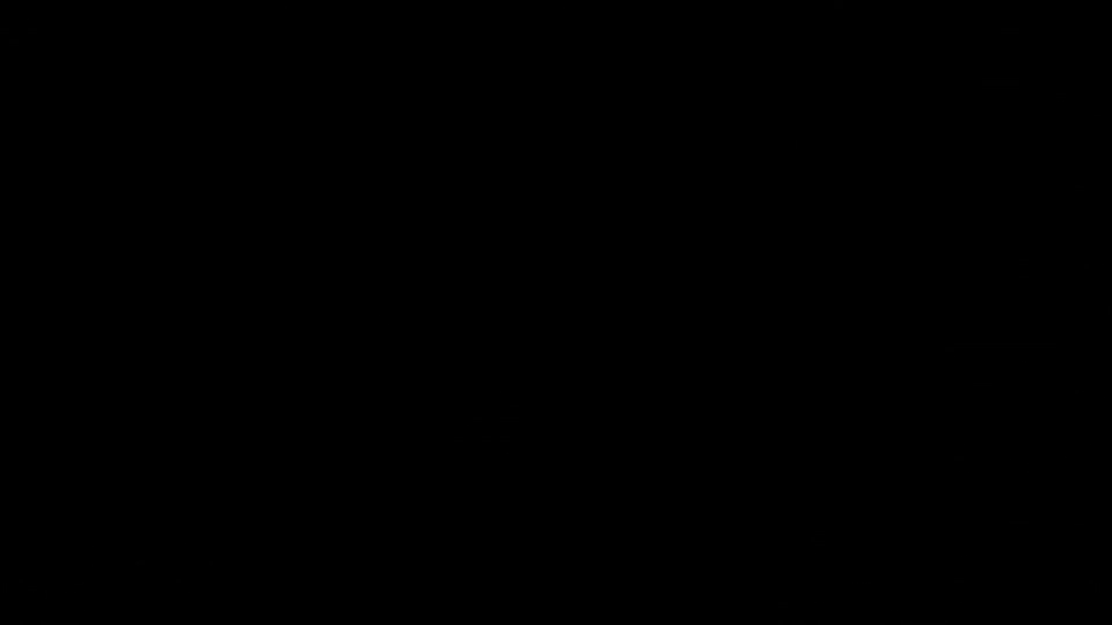
Step: Set the BP_ZenBlink Emotion track to Happy and its Target to Follow to CineCameraActor
{"action": "left_click", "coordinate": [156, 526]}
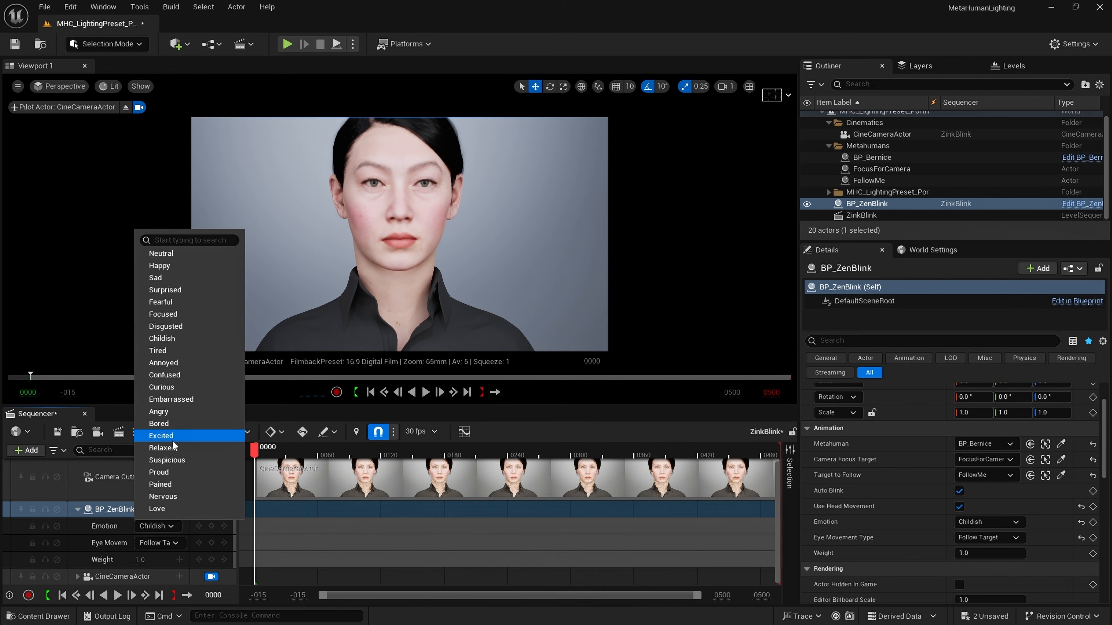
{"action": "left_click", "coordinate": [172, 268]}
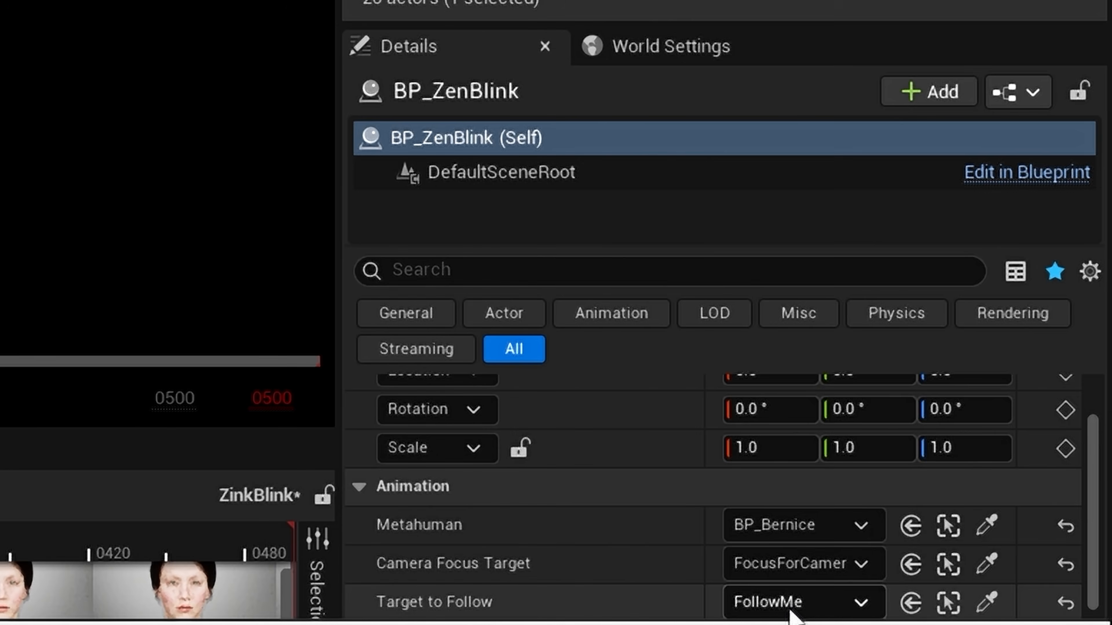
{"action": "left_click", "coordinate": [793, 614]}
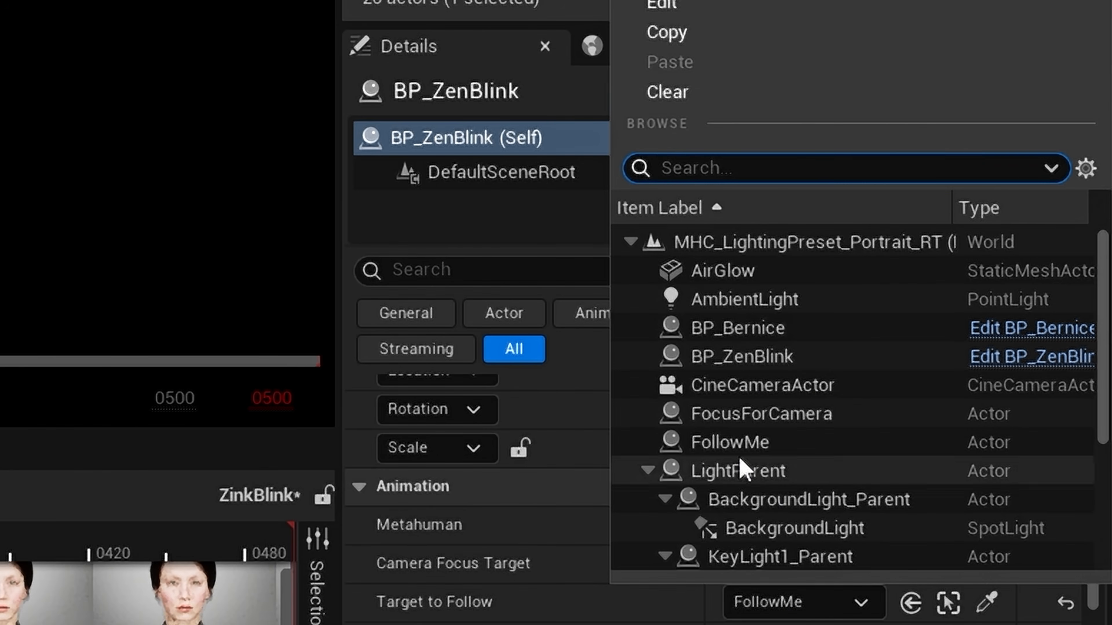
{"action": "left_click", "coordinate": [760, 388]}
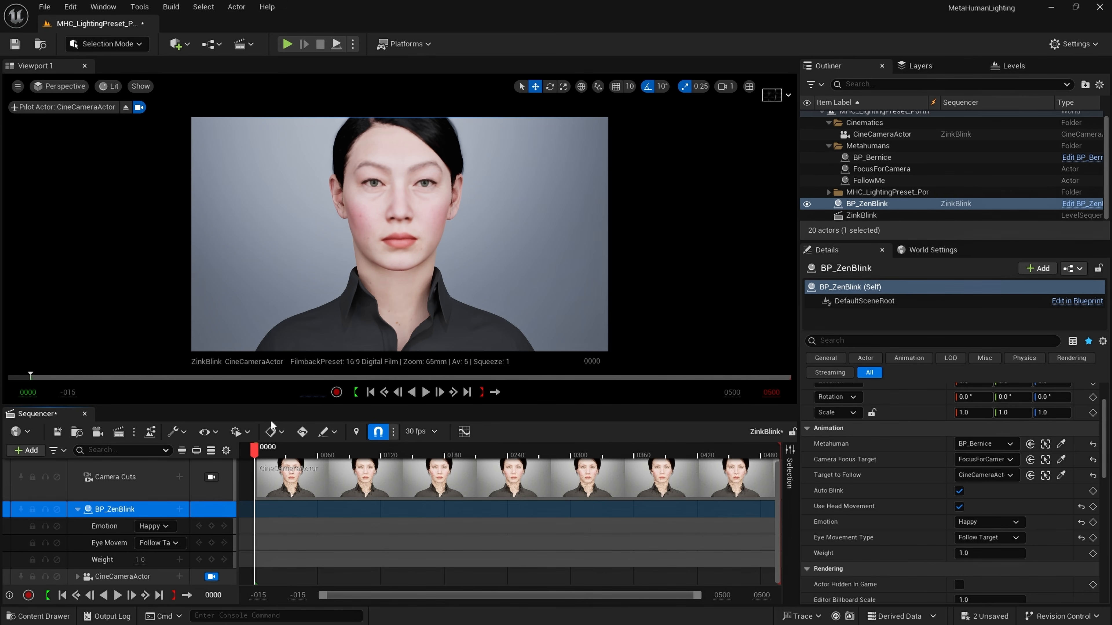
Step: Save the ZinkBlink sequence and the current level
{"action": "left_click", "coordinate": [57, 432]}
{"action": "left_click", "coordinate": [16, 45]}
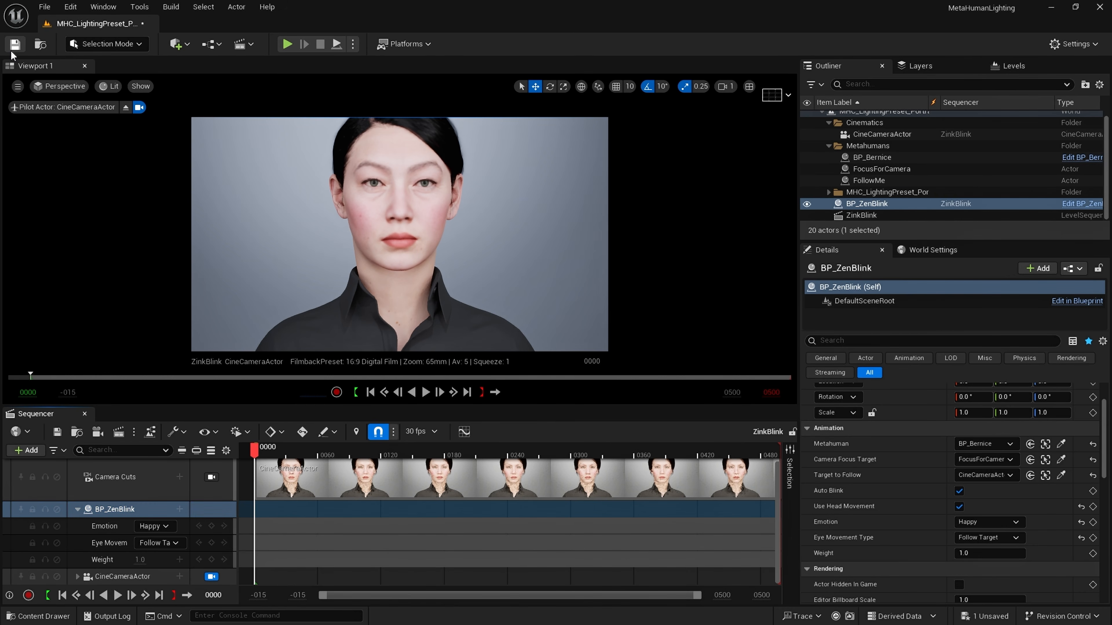
Step: Key the CineCameraActor's transform at frame 0 of the ZinkBlink sequence
{"action": "left_click", "coordinate": [78, 509]}
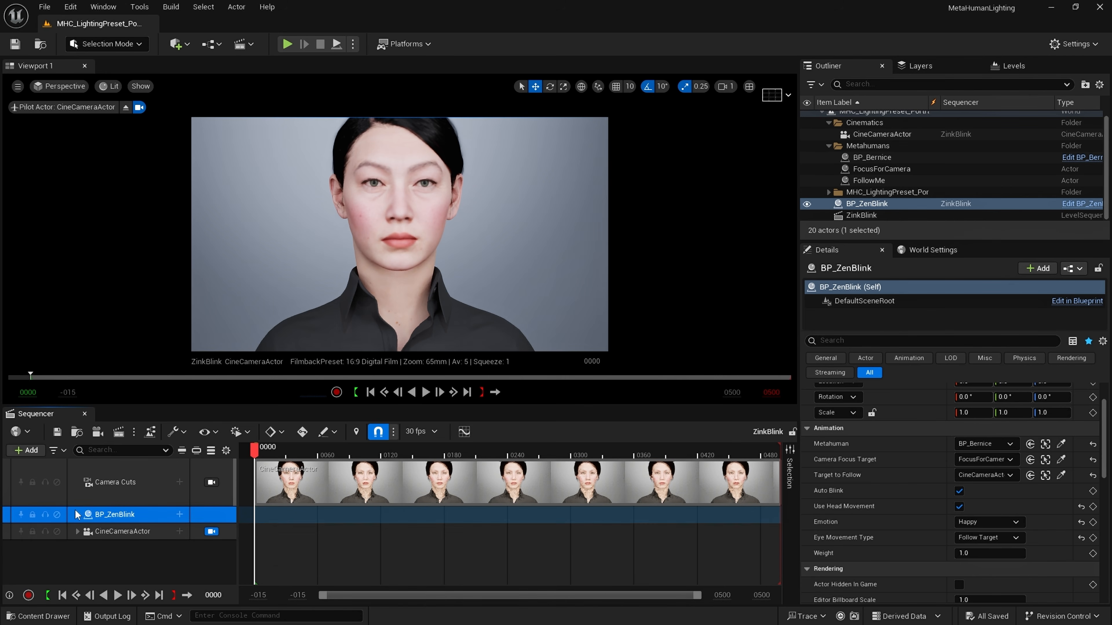
{"action": "left_click", "coordinate": [75, 534]}
{"action": "left_click", "coordinate": [77, 531]}
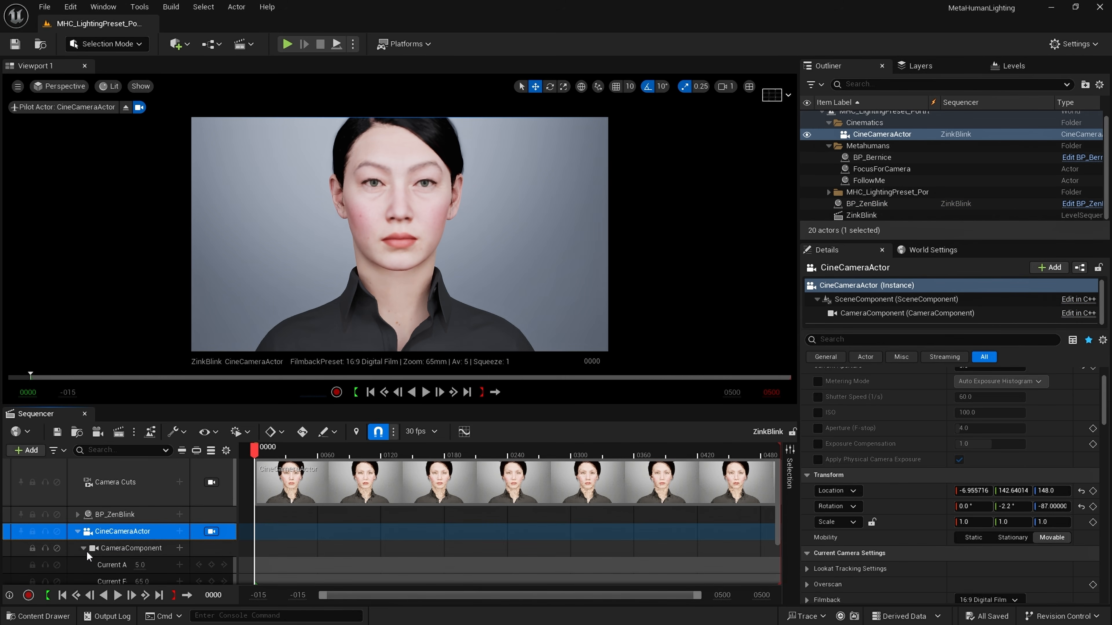
{"action": "left_click", "coordinate": [84, 549]}
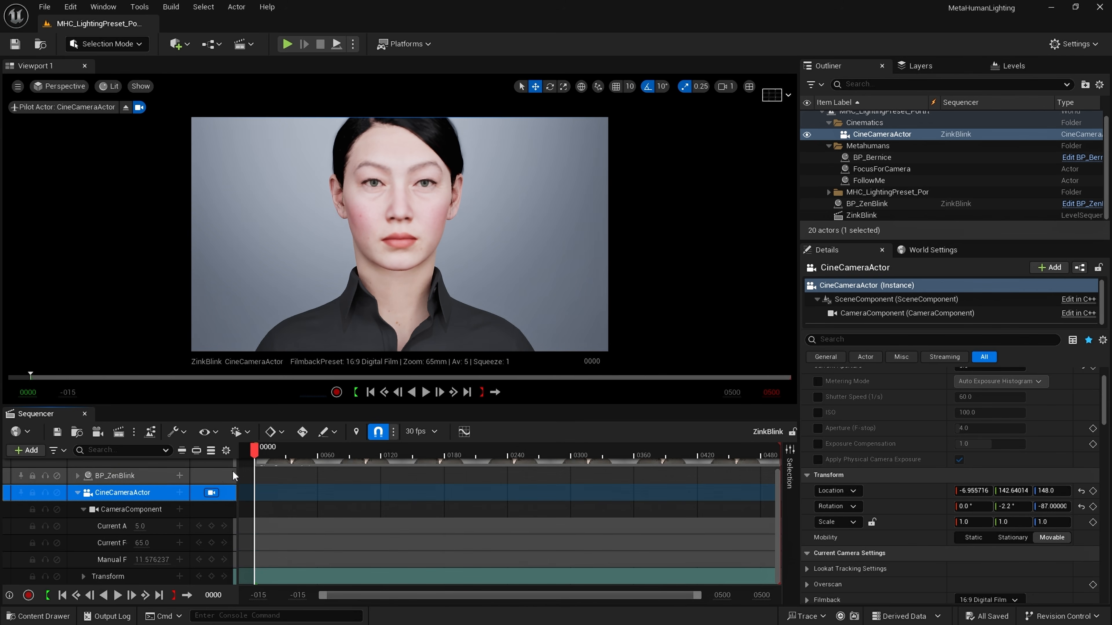
{"action": "left_click", "coordinate": [211, 576]}
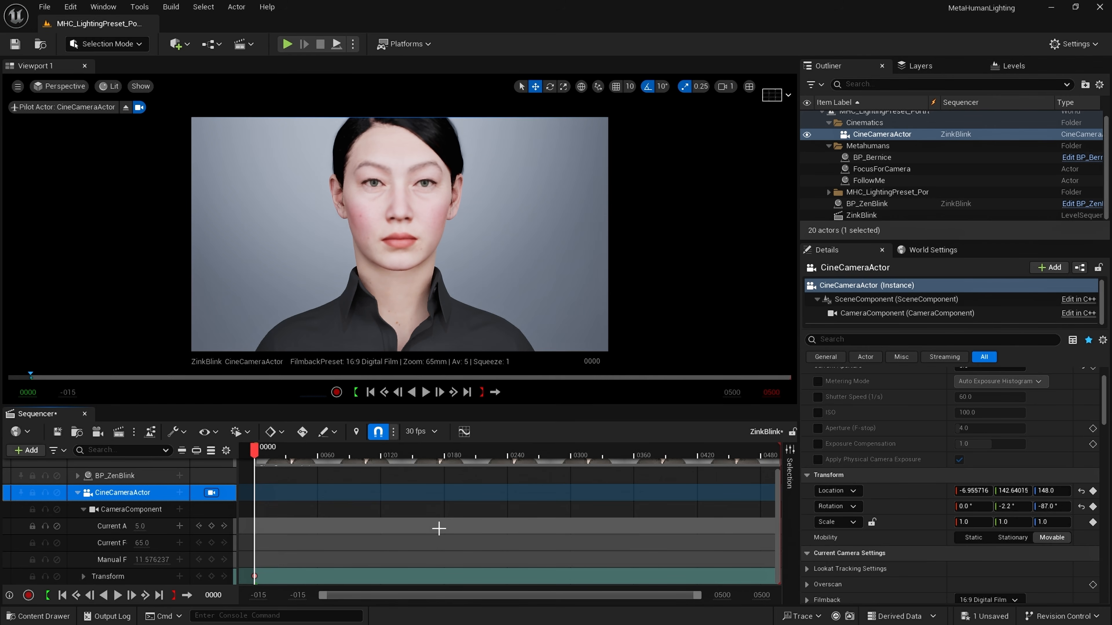
Step: Simulate the level and key CineCameraActor at frame 499 with location X 29, Z 199, pitch -20° and yaw -102°
{"action": "left_click", "coordinate": [338, 44]}
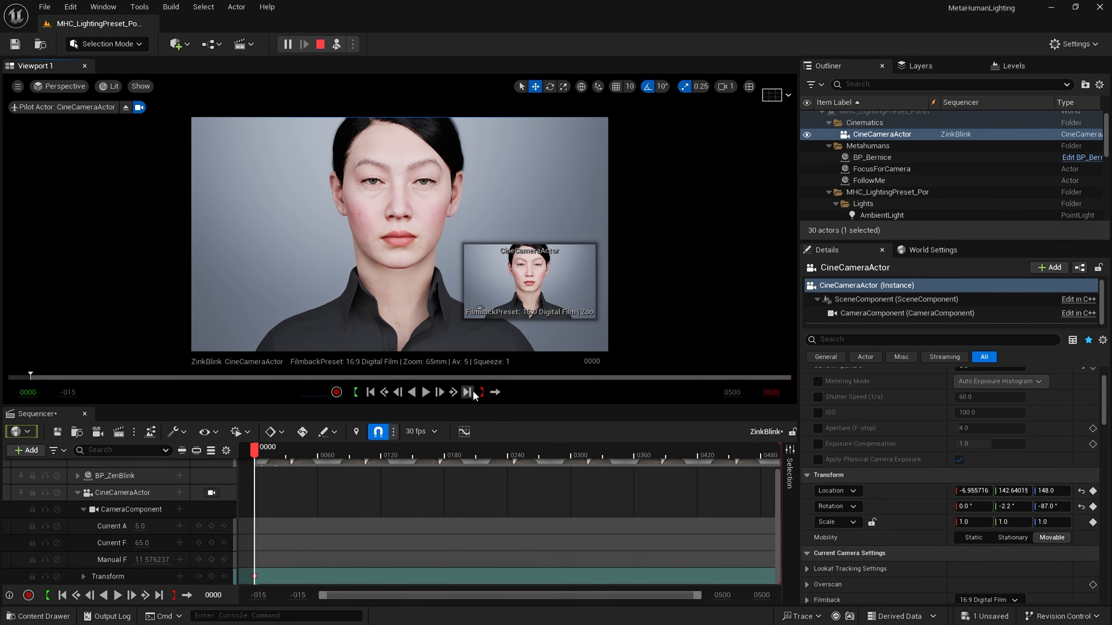
{"action": "left_click", "coordinate": [472, 391]}
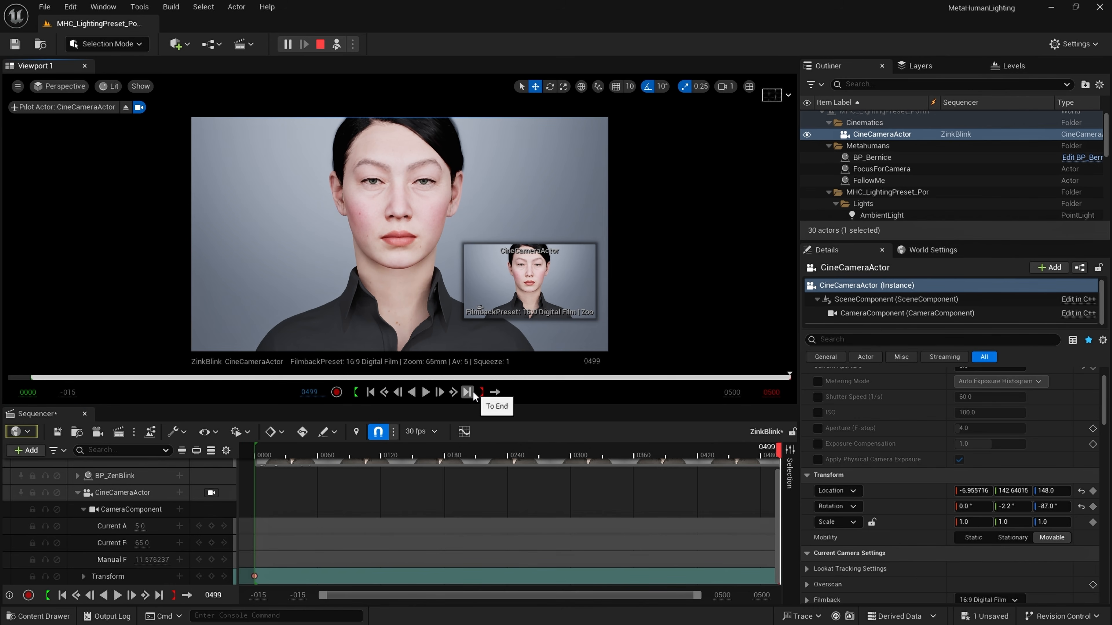
{"action": "left_click", "coordinate": [83, 577]}
{"action": "scroll", "coordinate": [90, 567], "scroll_direction": "down", "scroll_amount": 3}
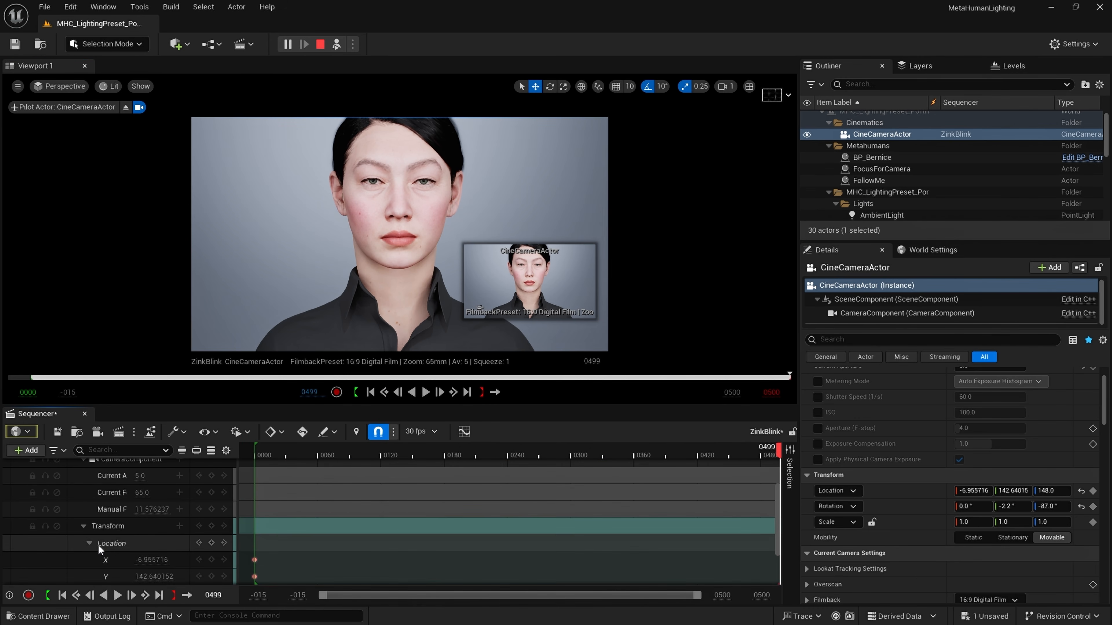
{"action": "left_click", "coordinate": [89, 543]}
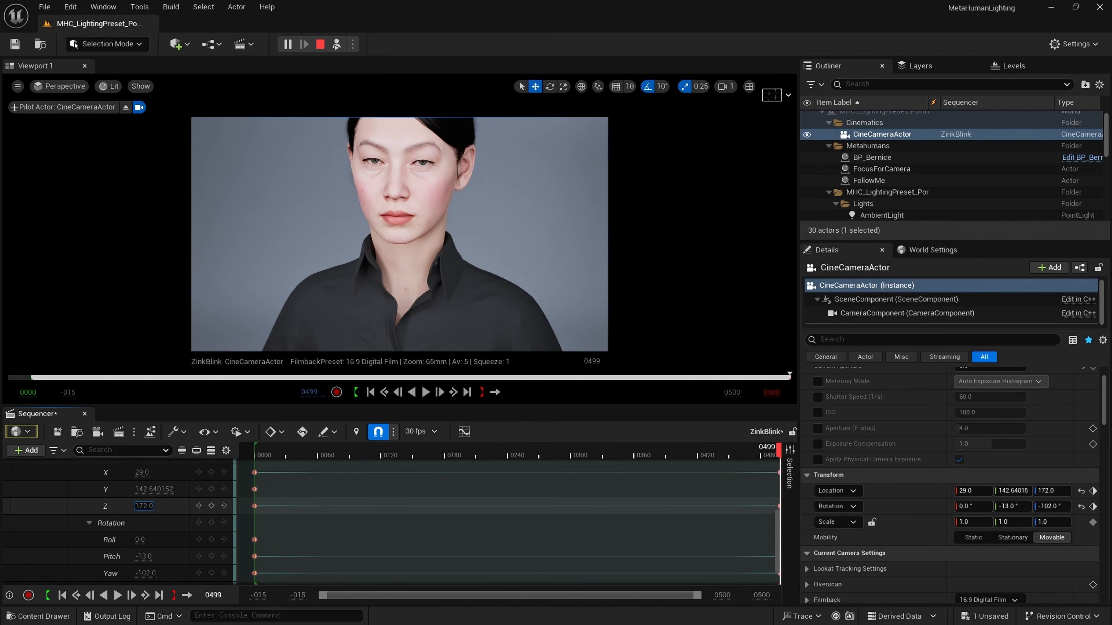
{"action": "left_click_drag", "start_coordinate": [144, 506], "coordinate": [161, 506]}
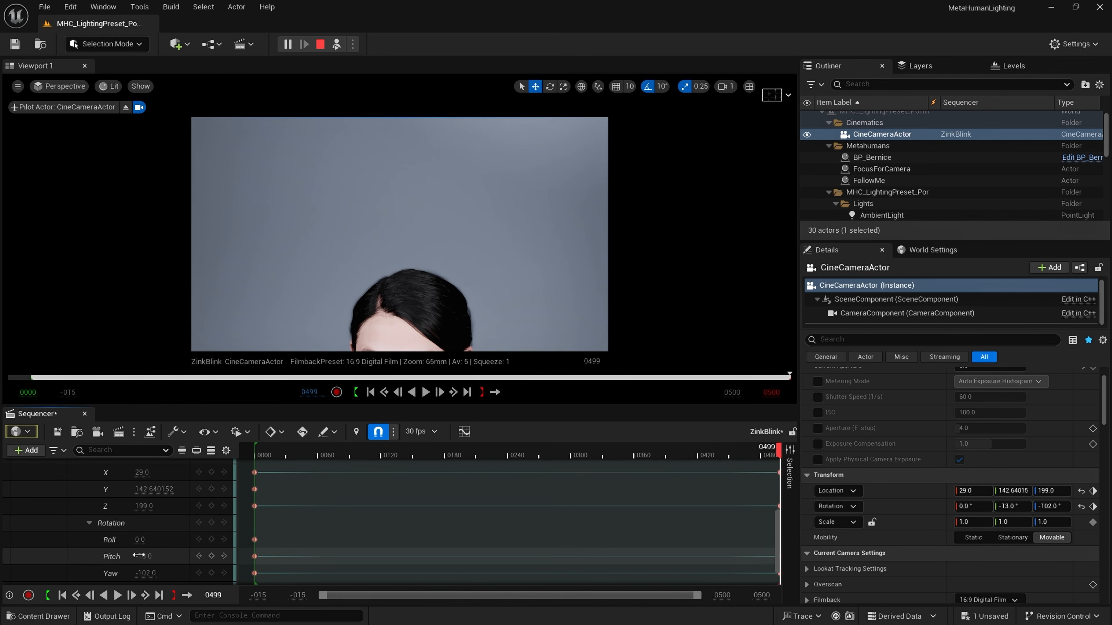
{"action": "left_click_drag", "start_coordinate": [138, 555], "coordinate": [131, 556]}
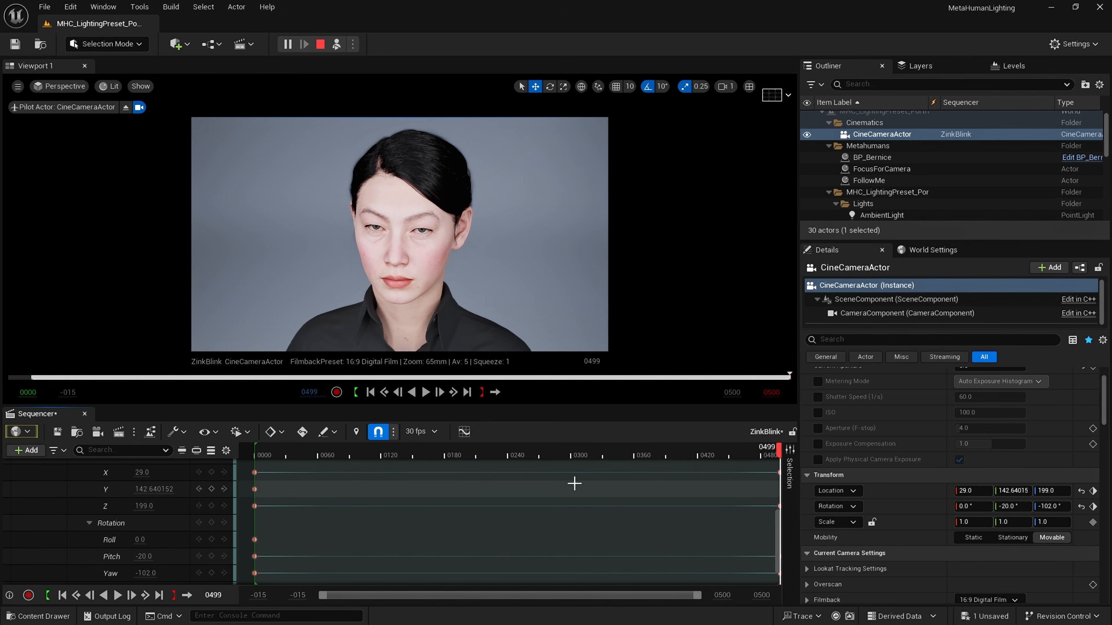
{"action": "scroll", "coordinate": [195, 508], "scroll_direction": "up", "scroll_amount": 5}
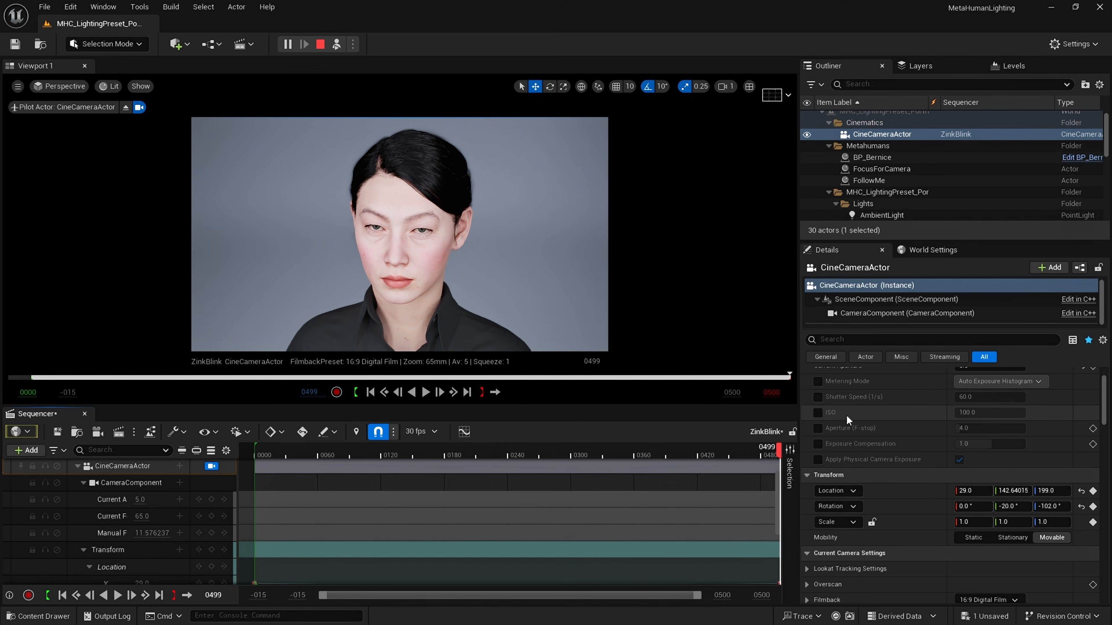
Step: Play the sequence from frame 0 to preview the camera move and the MetaHuman's gaze, then return to the start
{"action": "left_click_drag", "start_coordinate": [776, 449], "coordinate": [258, 454]}
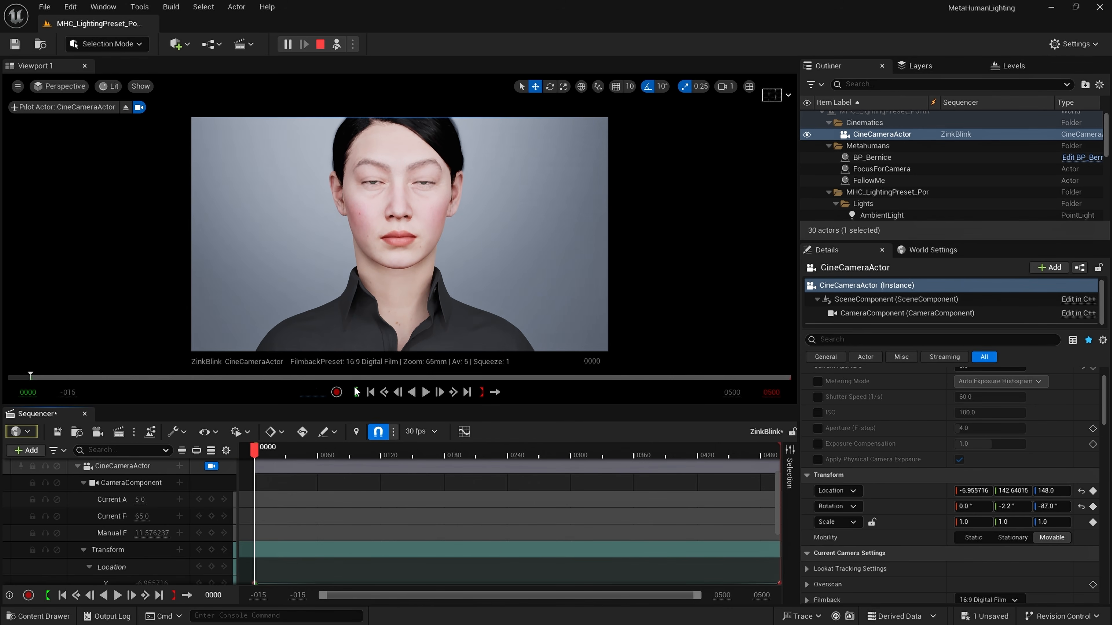
{"action": "left_click", "coordinate": [425, 392]}
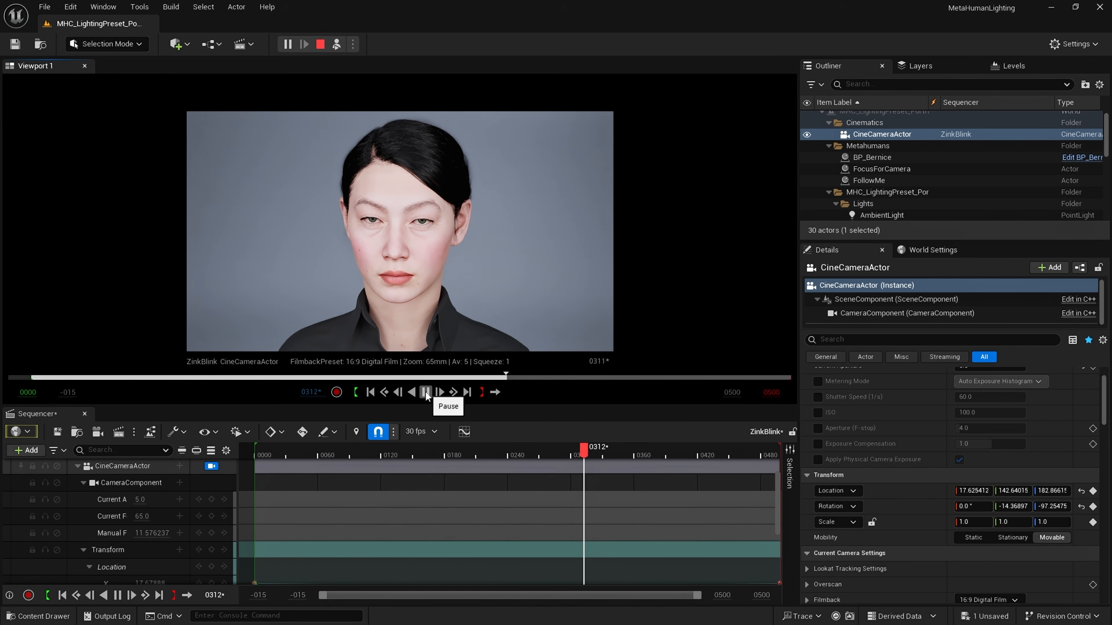
{"action": "left_click", "coordinate": [425, 392]}
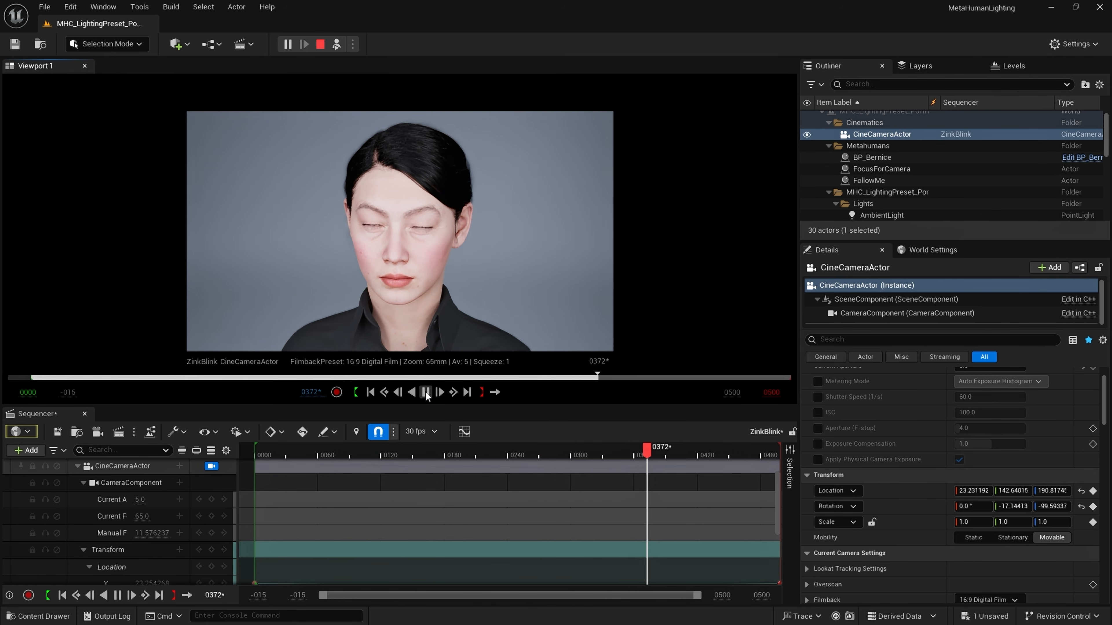
{"action": "left_click", "coordinate": [371, 392]}
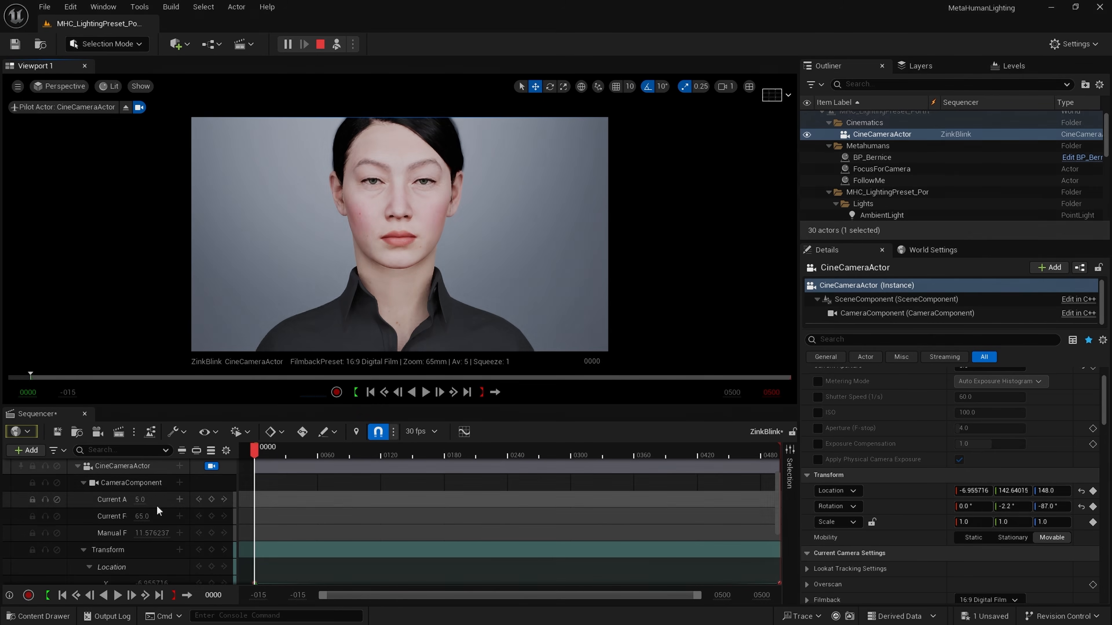
Step: Add BP_Bernice to the ZinkBlink sequence and record its animation as a take over the sequence
{"action": "left_click", "coordinate": [77, 465]}
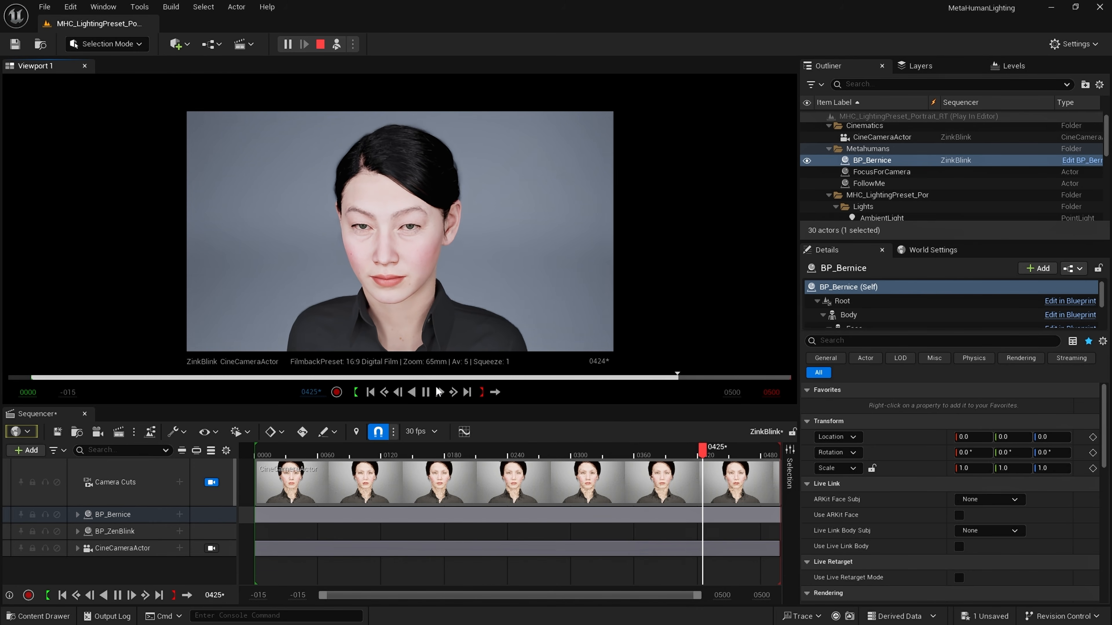
{"action": "left_click", "coordinate": [426, 392]}
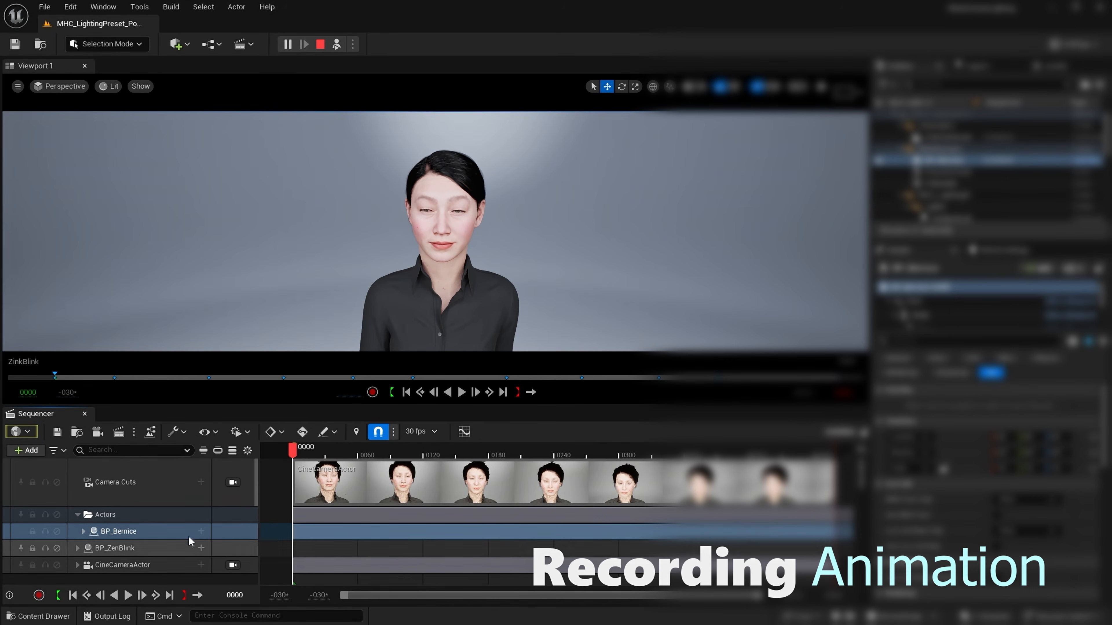
{"action": "left_click", "coordinate": [372, 392]}
{"action": "left_click", "coordinate": [572, 341]}
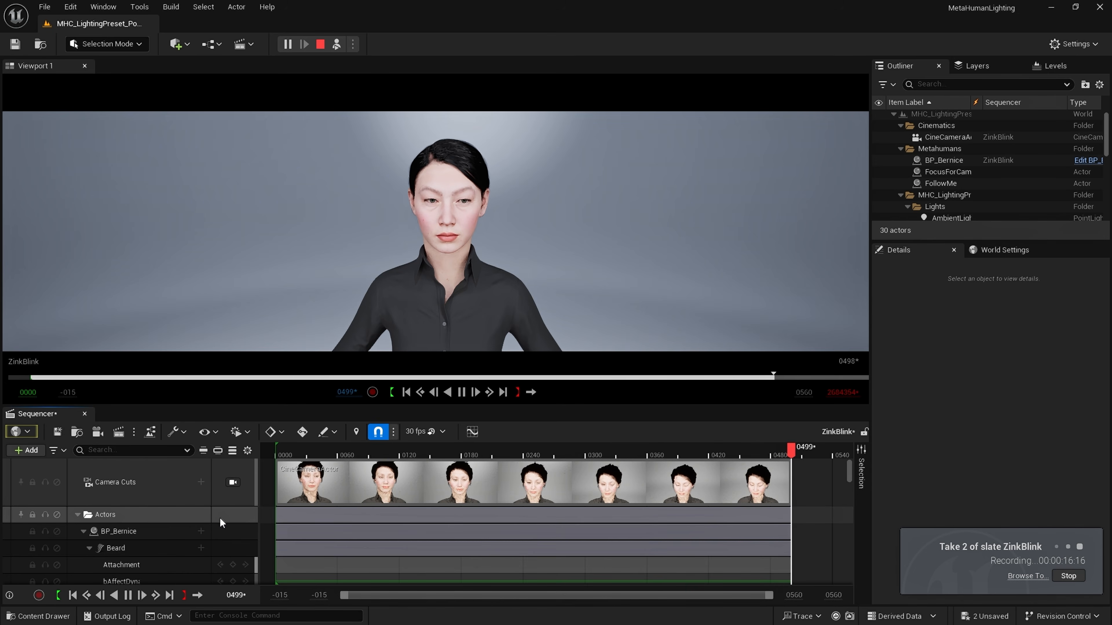
Step: Locate the Face track's recorded animation BP_Bernice_ZinkBlink_02_0 in the Content Browser and open it in its asset editor
{"action": "left_click", "coordinate": [115, 512]}
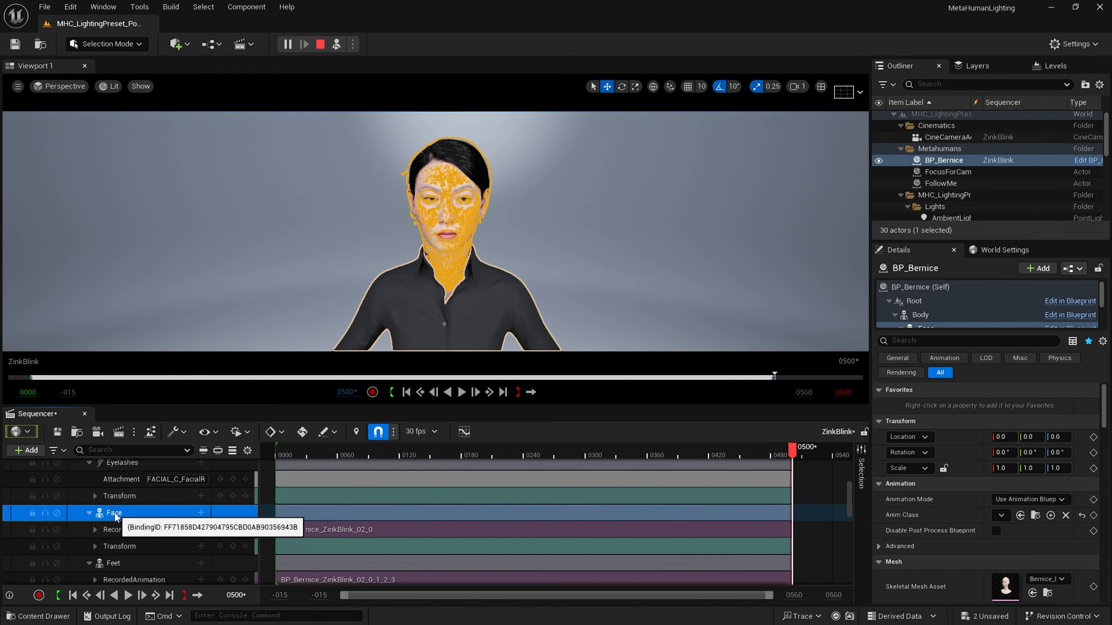
{"action": "left_click", "coordinate": [298, 531]}
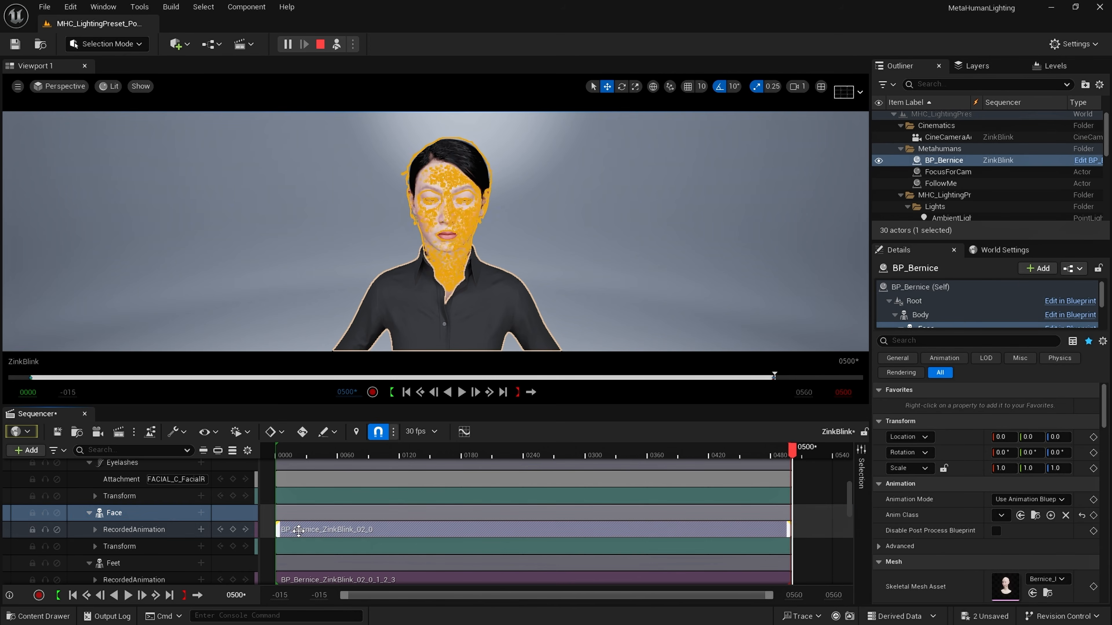
{"action": "right_click", "coordinate": [299, 531]}
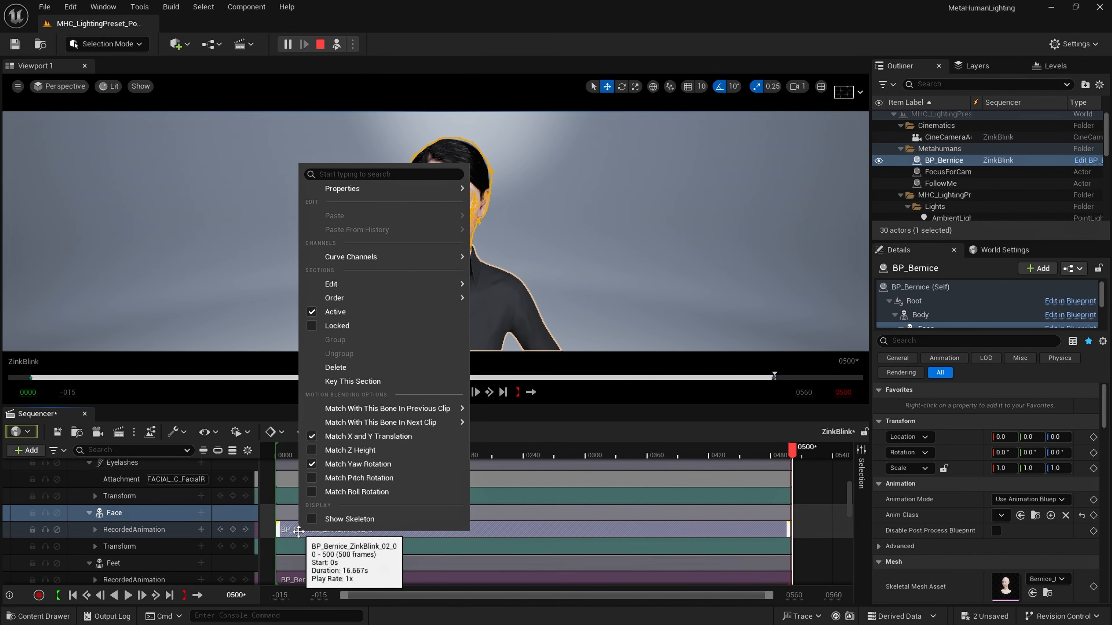
{"action": "mouse_move", "coordinate": [372, 408]}
{"action": "mouse_move", "coordinate": [452, 192]}
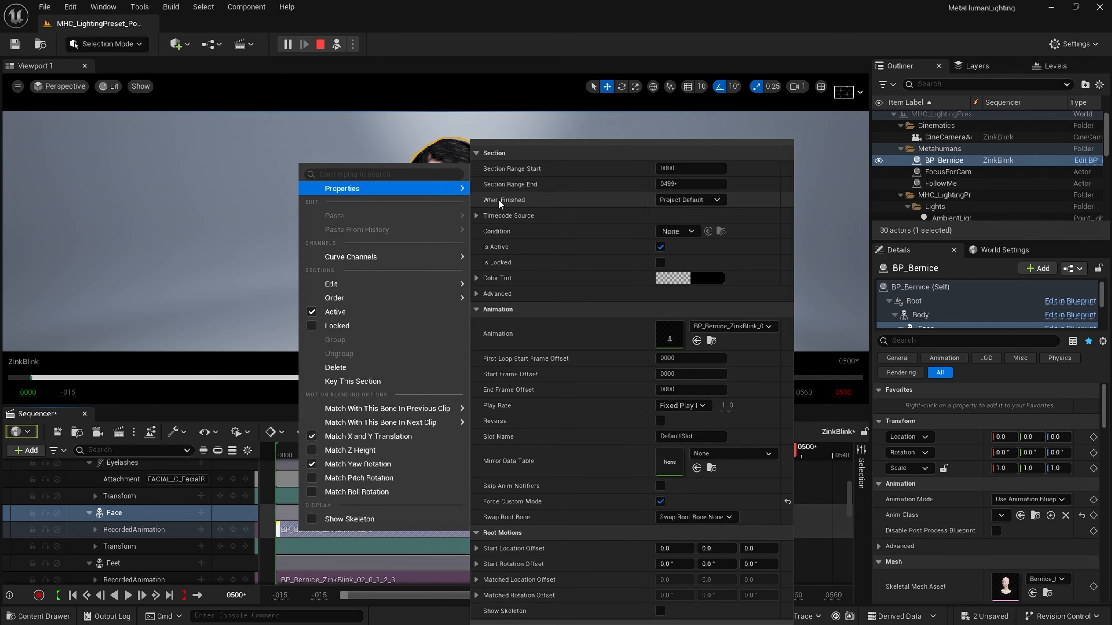
{"action": "left_click", "coordinate": [712, 340]}
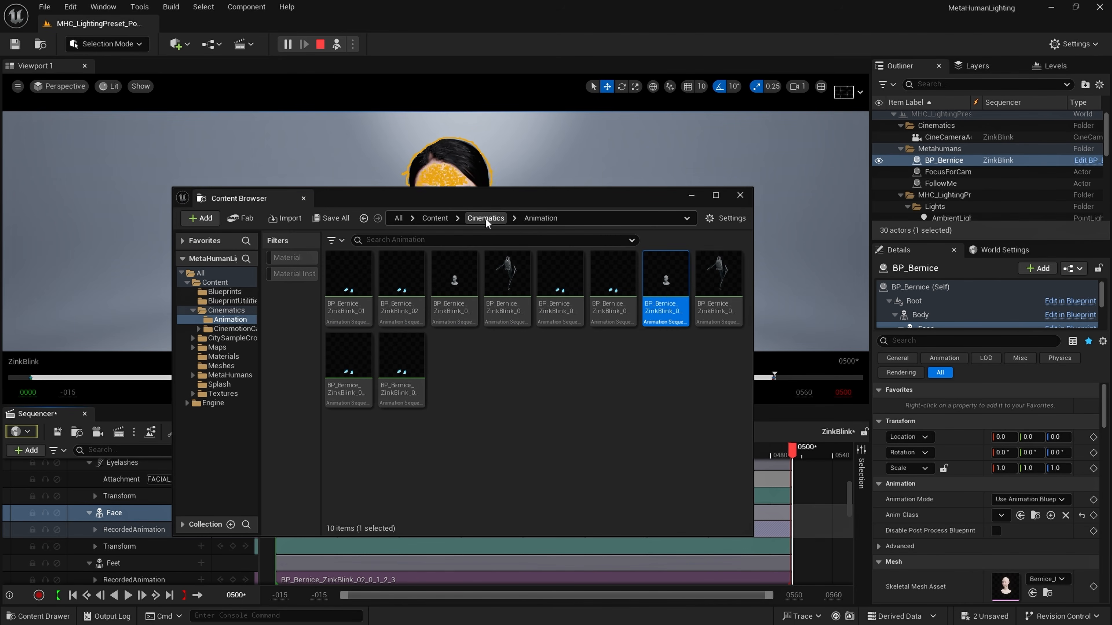
{"action": "double_click", "coordinate": [651, 275]}
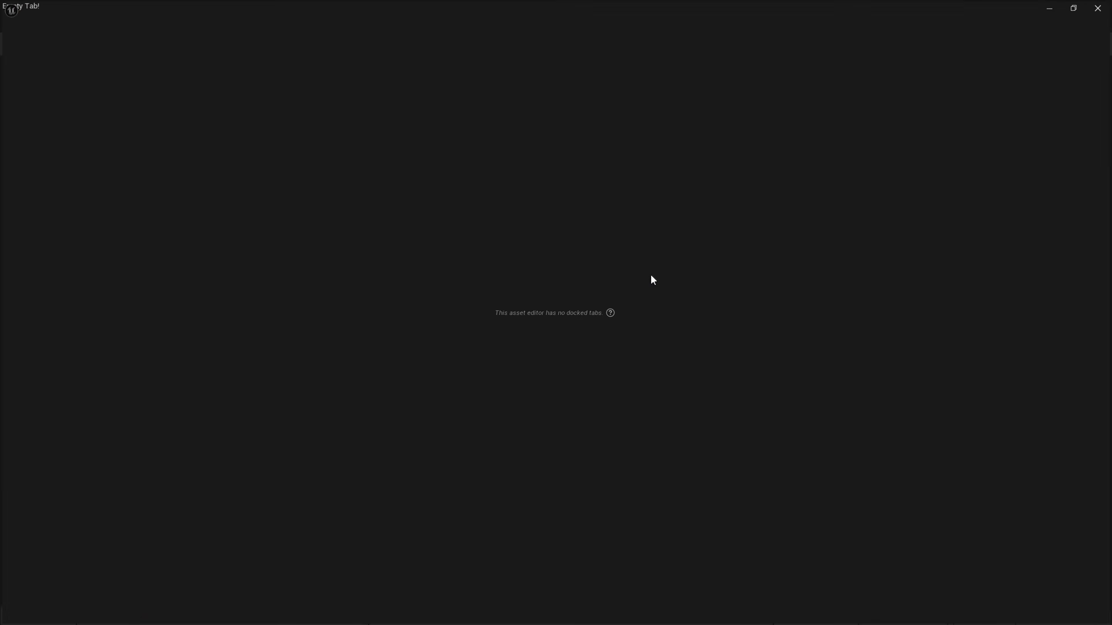